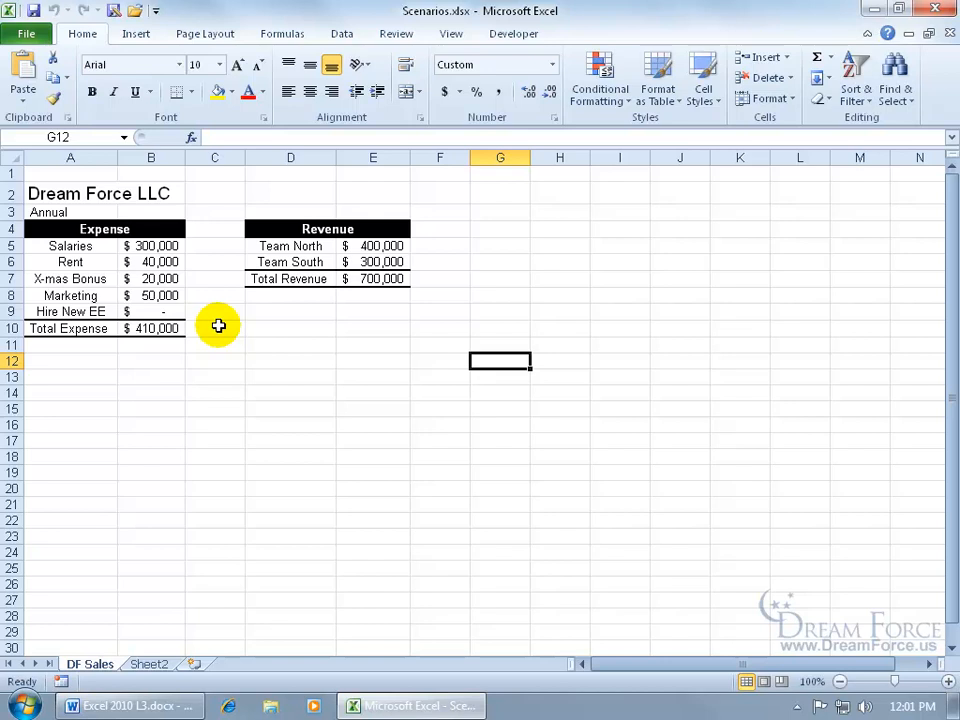
# Select the expense amounts B5:B9 together with the revenue amounts E5:E6 and bring up the Scenario Manager beside the data.
pyautogui.moveTo(168, 247); pyautogui.dragTo(159, 310)
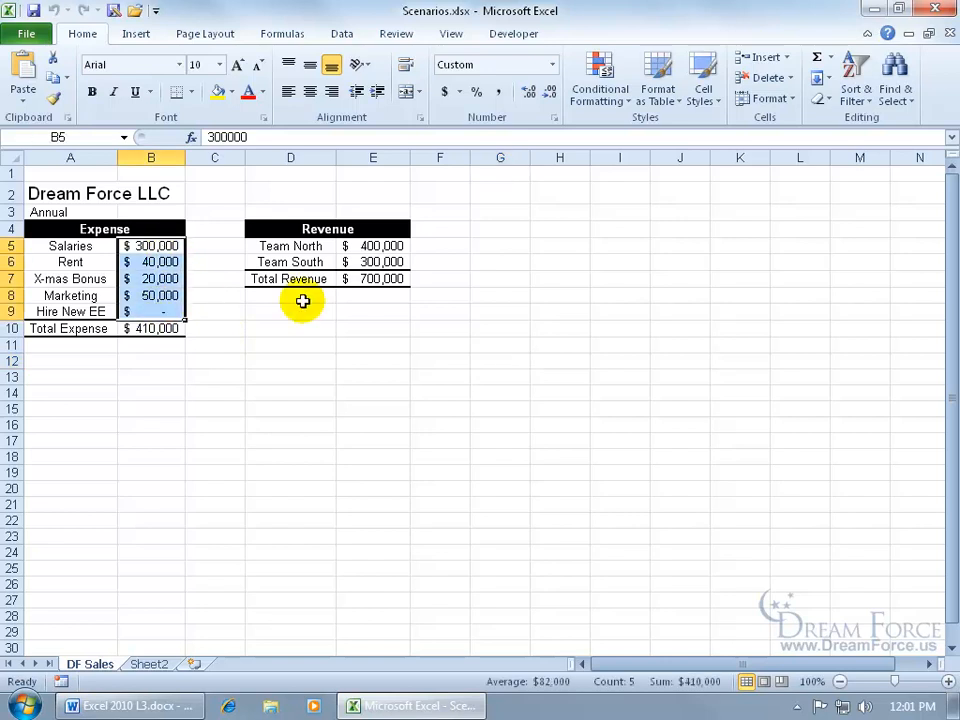
pyautogui.keyDown('ctrl'); pyautogui.moveTo(369, 245); pyautogui.dragTo(379, 264); pyautogui.keyUp('ctrl')
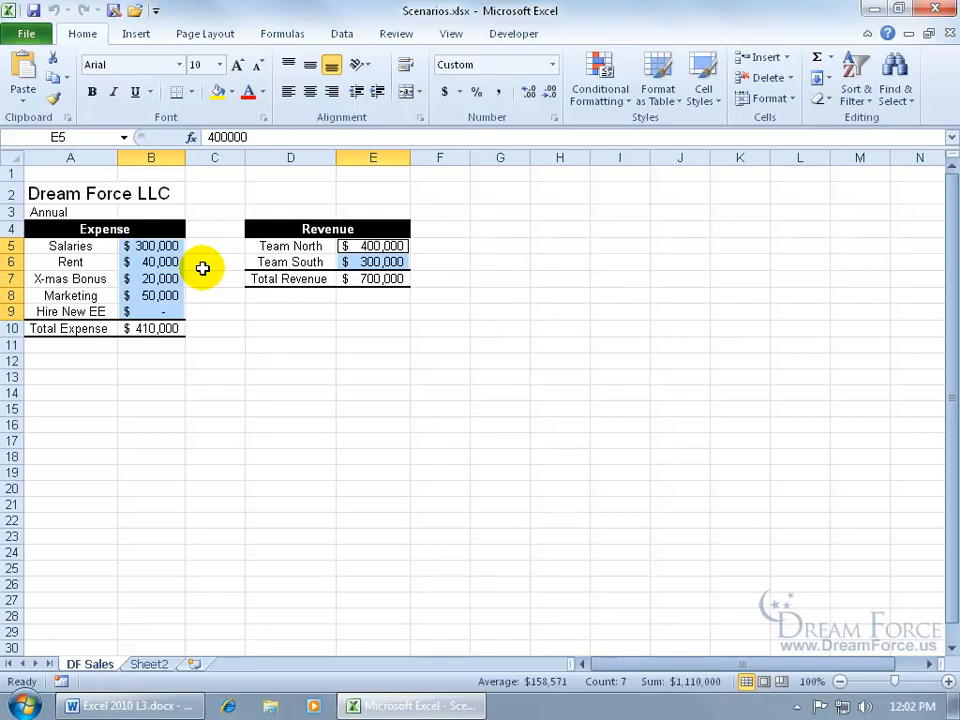
pyautogui.click(340, 33)
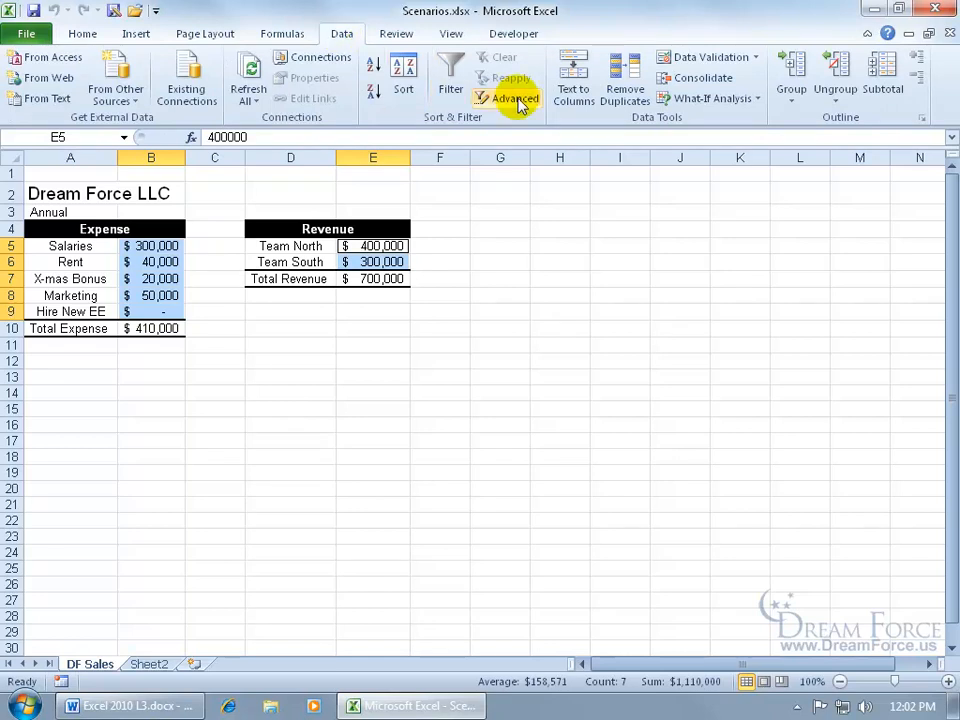
pyautogui.click(744, 101)
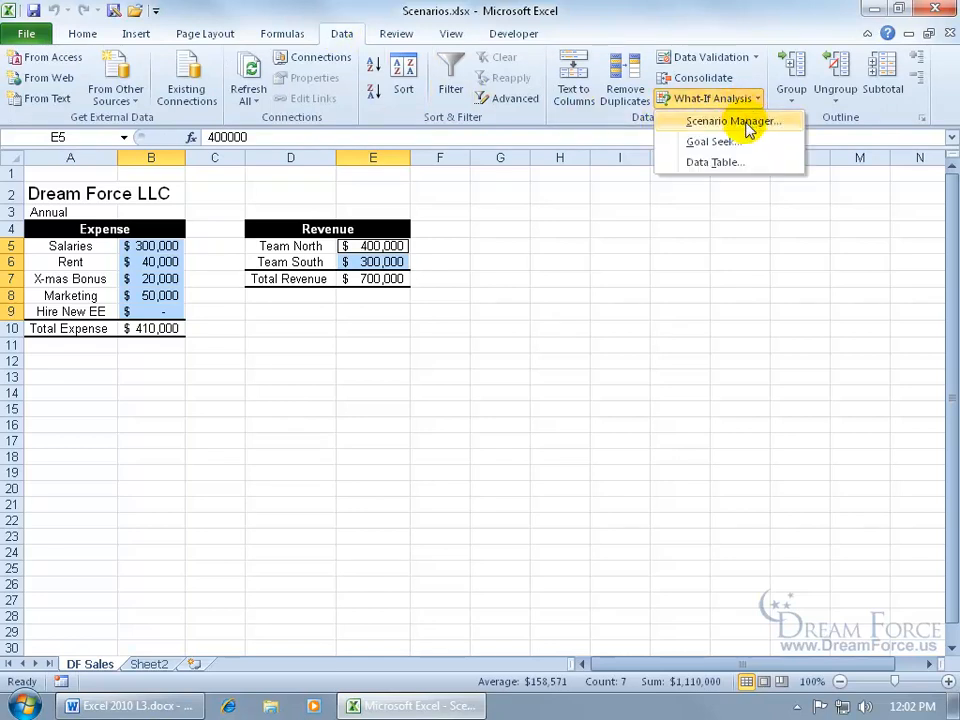
pyautogui.click(747, 130)
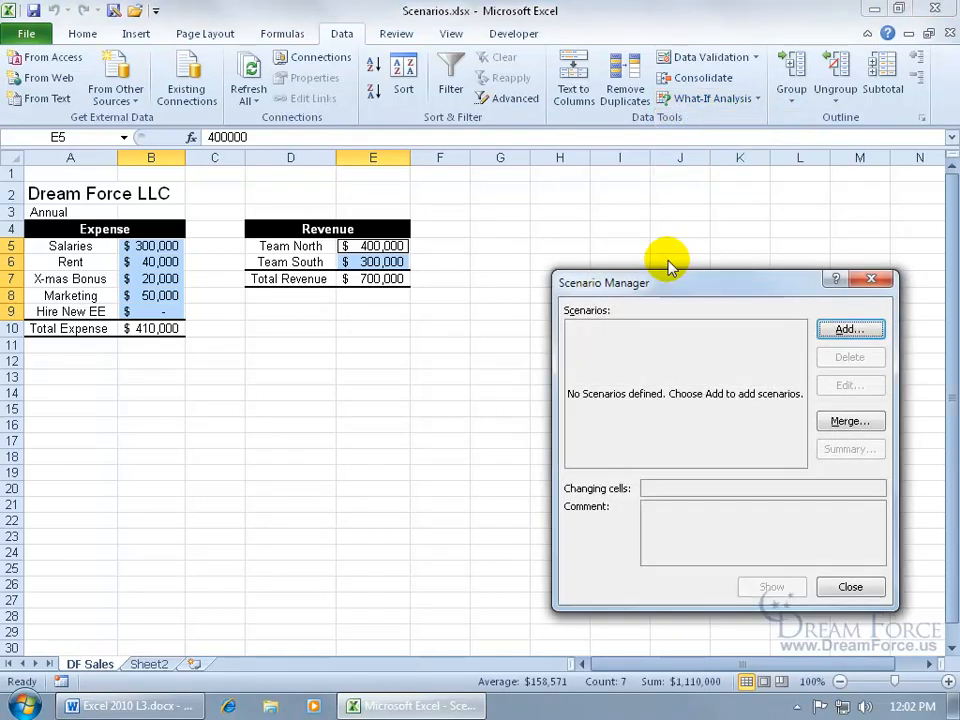
pyautogui.moveTo(698, 288); pyautogui.dragTo(586, 172)
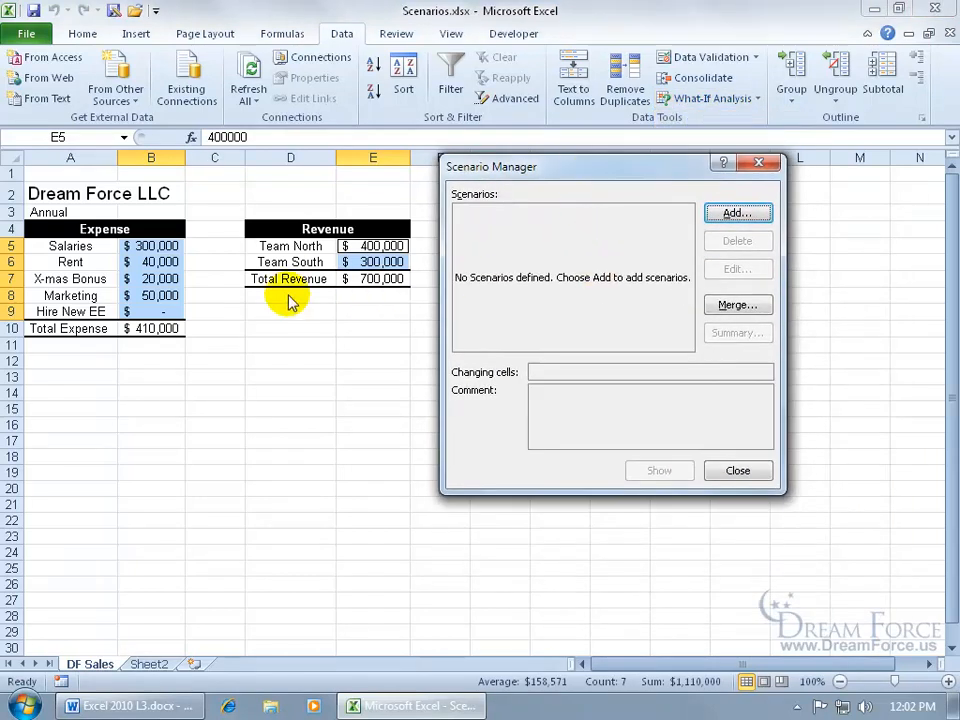
# Add a scenario named Original with the sentence "This is the original plan." appended to its comment, keeping the current cell values.
pyautogui.click(737, 213)
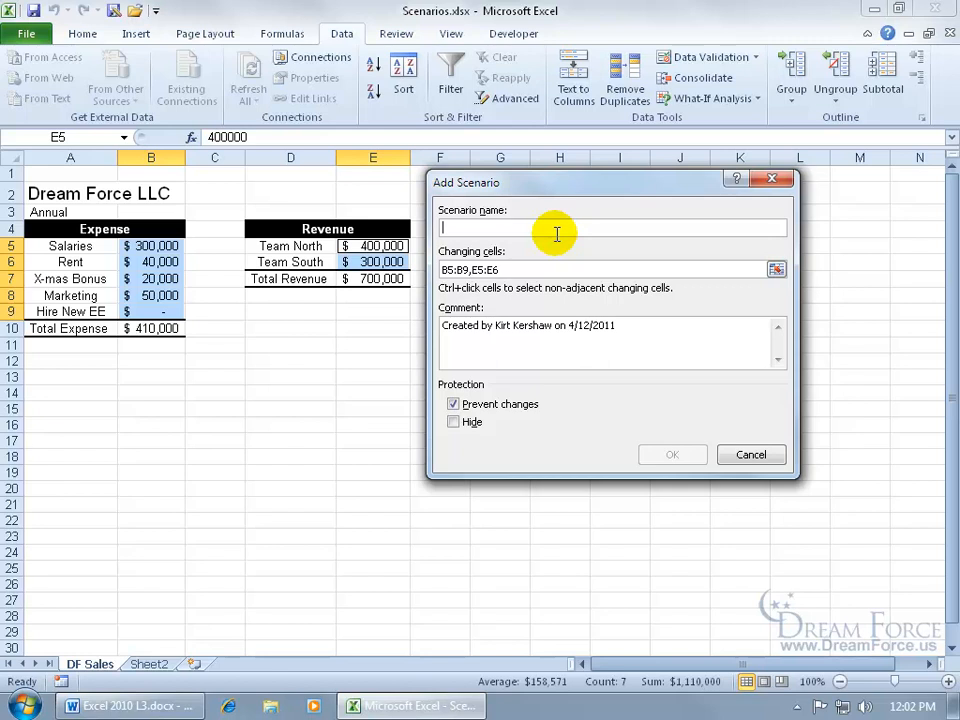
pyautogui.write('Original')
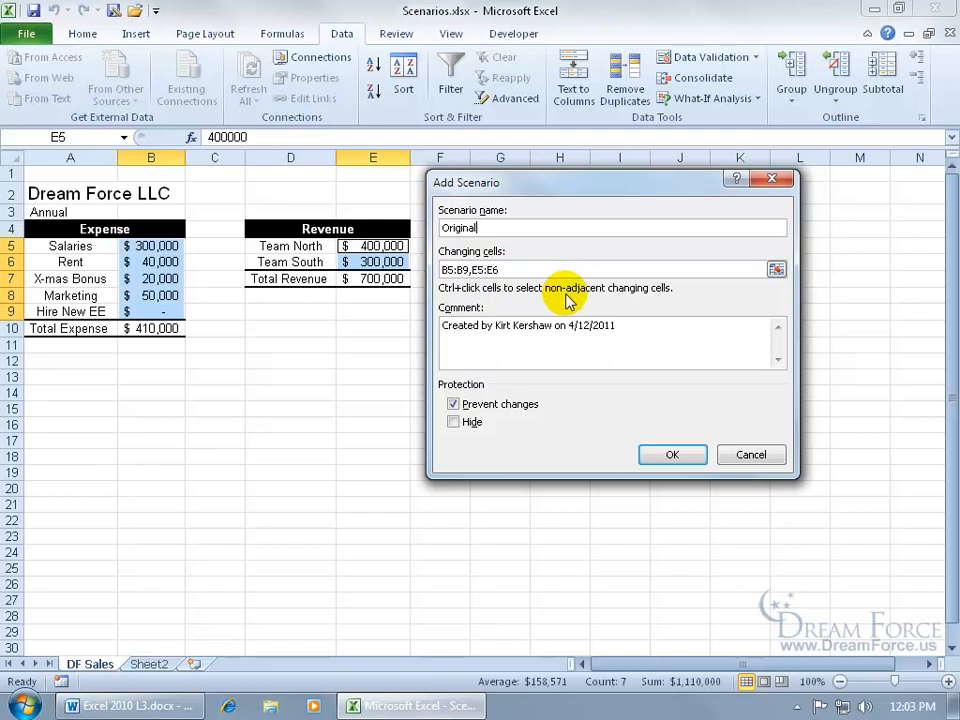
pyautogui.click(551, 328)
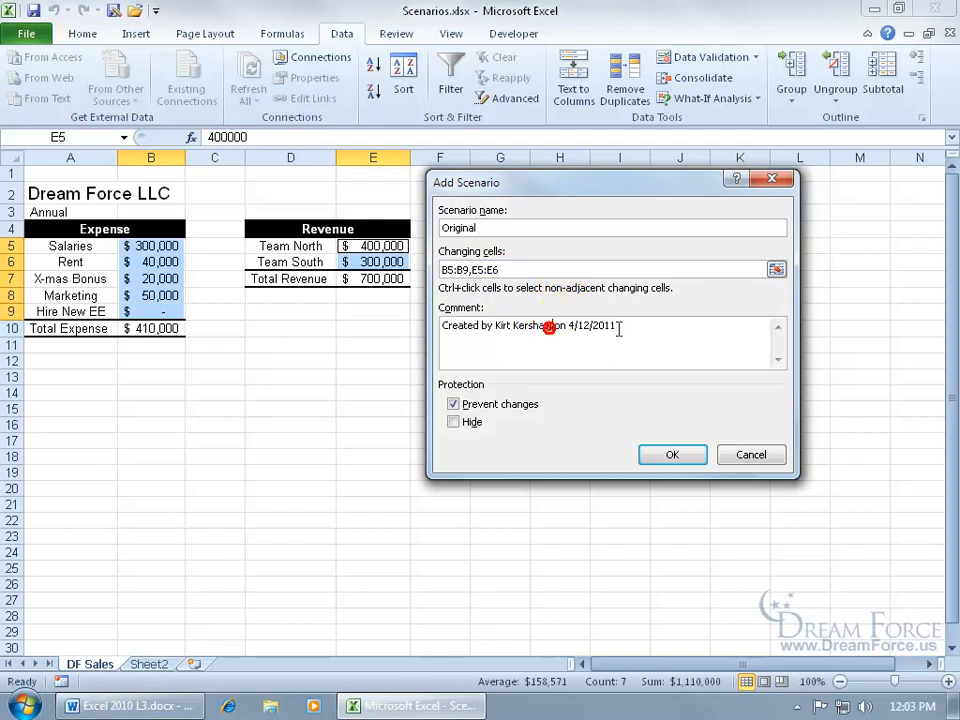
pyautogui.click(645, 328)
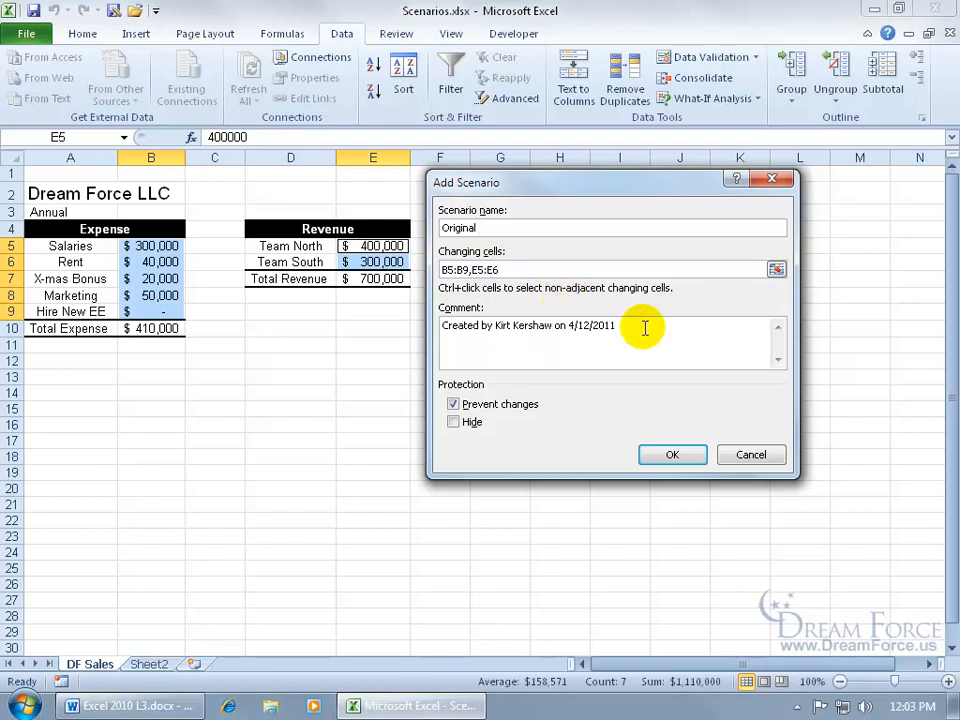
pyautogui.write('. This is the original plan.')
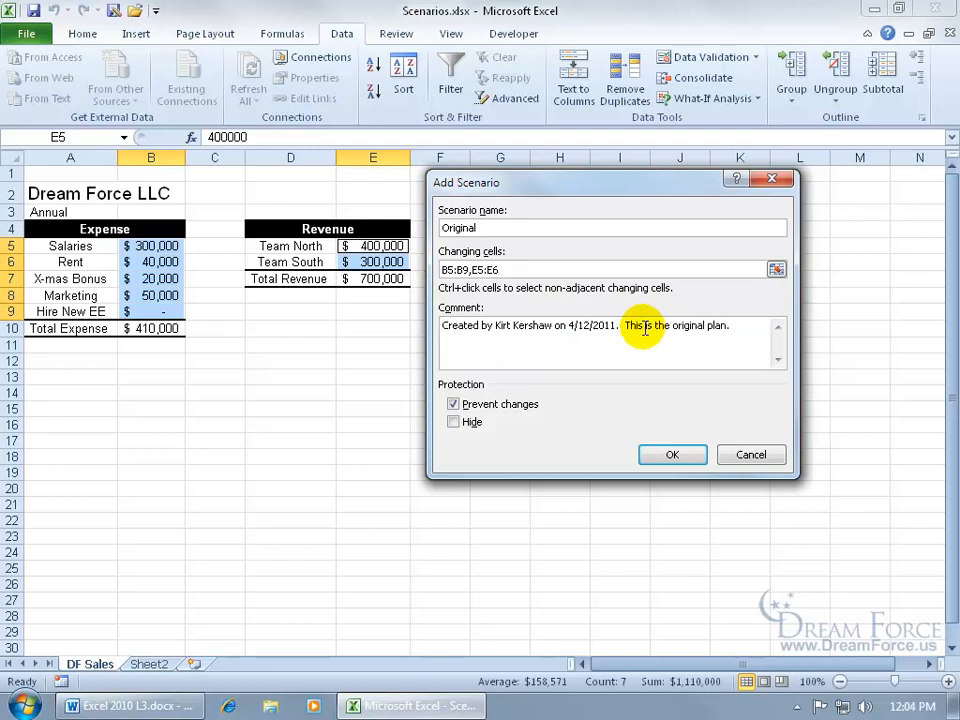
pyautogui.click(666, 454)
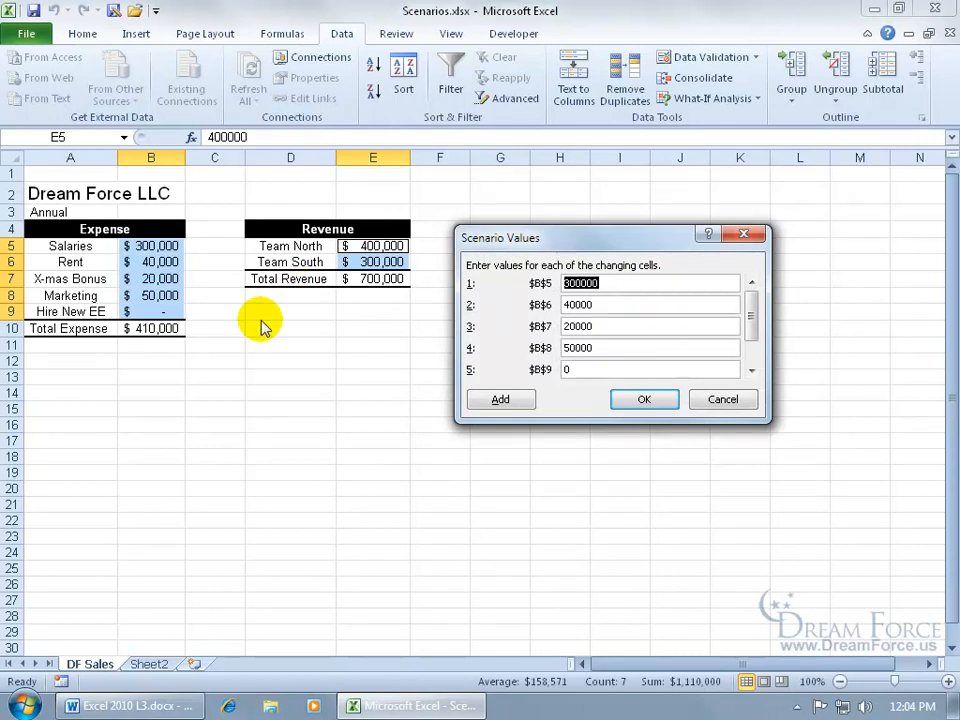
pyautogui.click(644, 399)
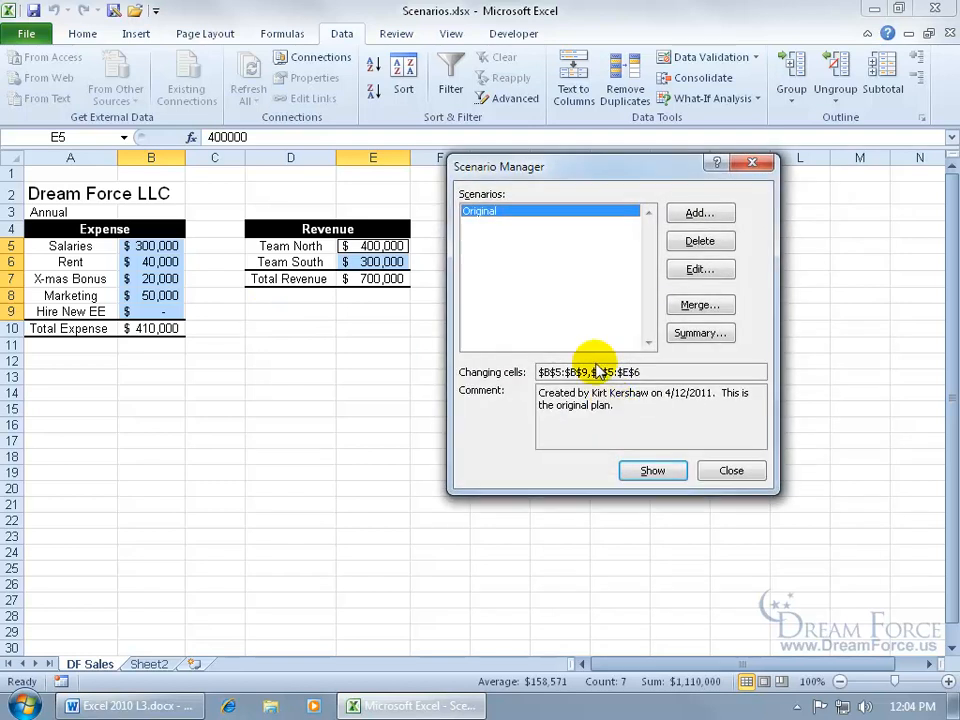
# Define a new scenario named "Advertising up 10%" for the same cells, replacing the comment with "Small advertising push for 2011".
pyautogui.click(710, 215)
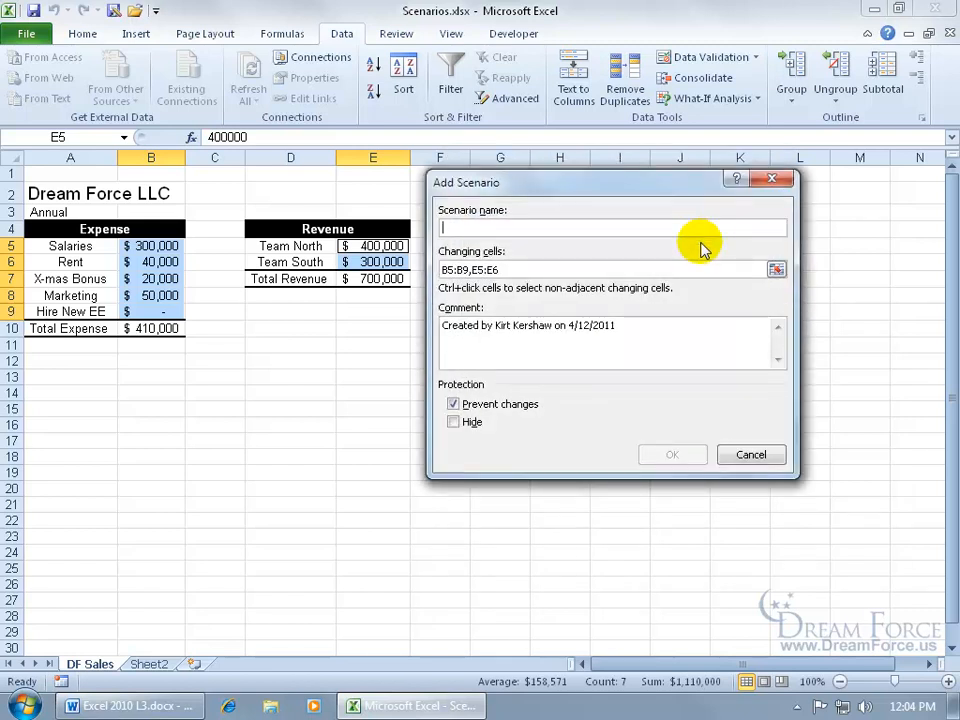
pyautogui.write('Advertising up 10%')
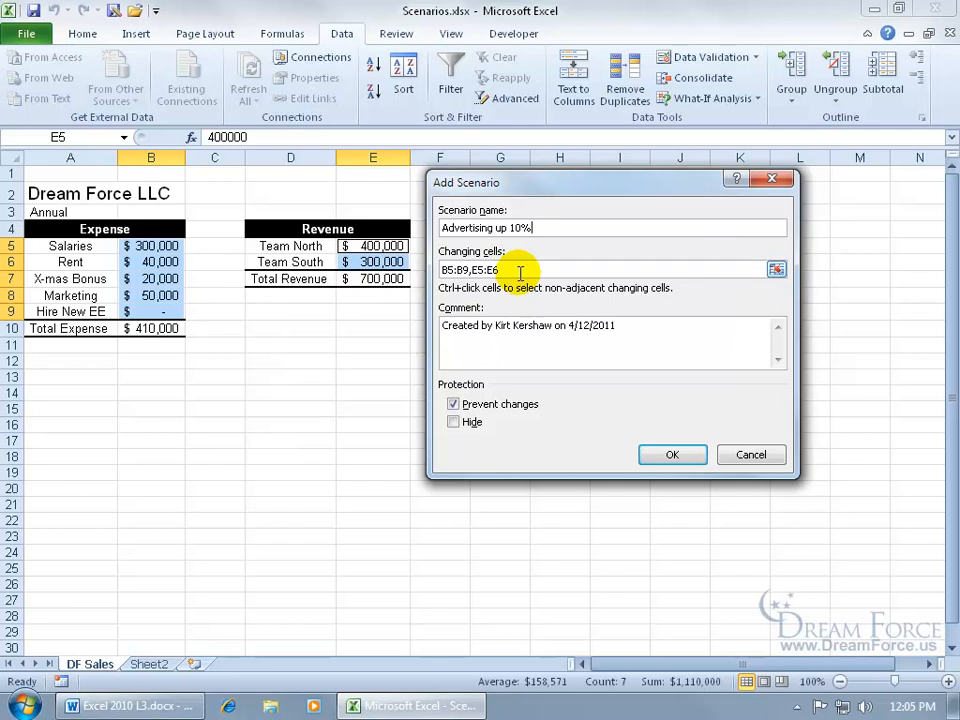
pyautogui.moveTo(636, 328); pyautogui.dragTo(429, 321)
pyautogui.press('Delete')
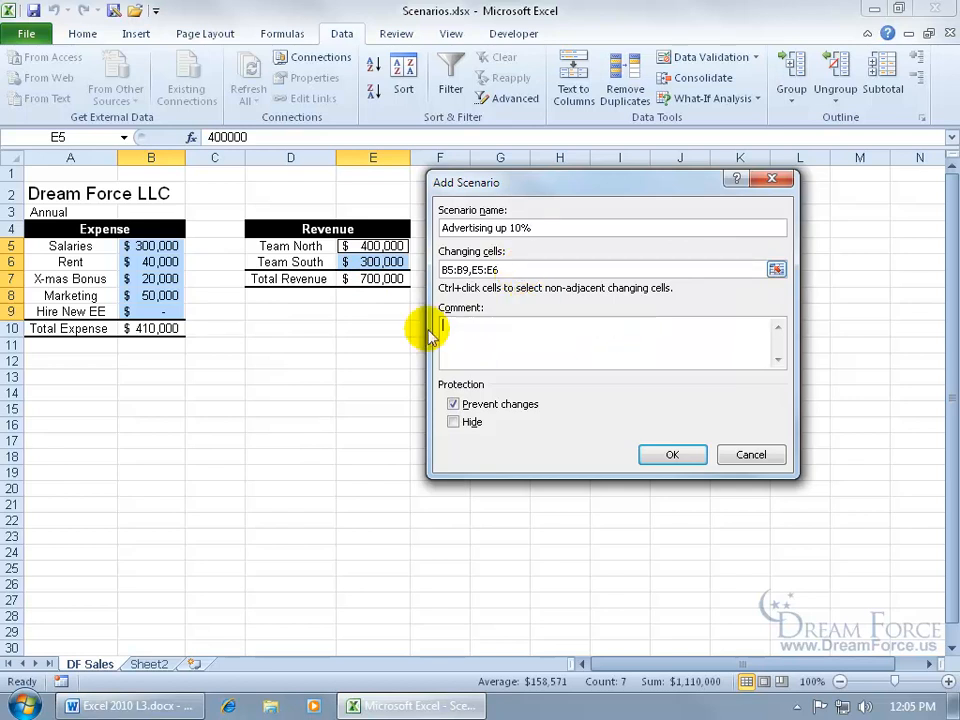
pyautogui.write('Small advertising push for 2011')
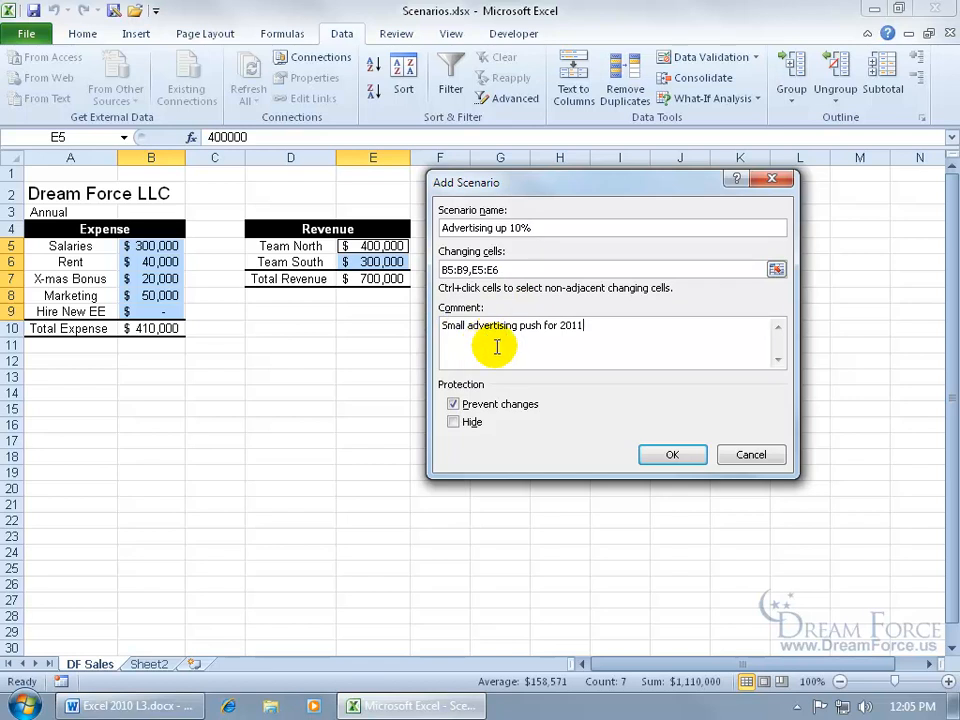
pyautogui.click(679, 455)
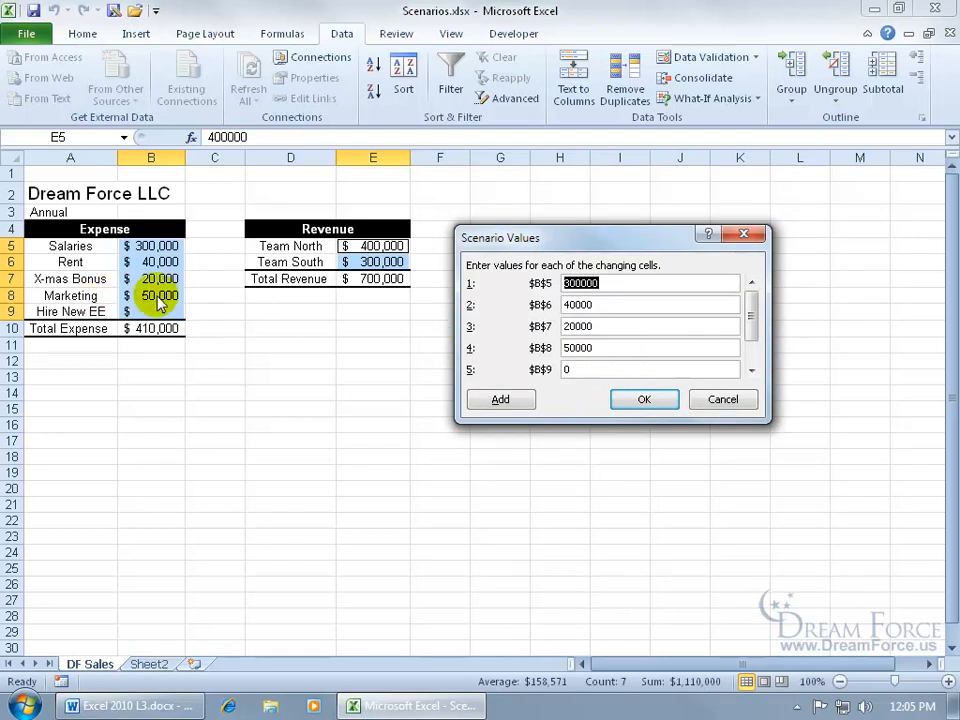
# Set the 10% scenario's values to 55000 for B8, 410000 for E5 and 305000 for E6, and save the scenario.
pyautogui.click(568, 347)
pyautogui.press('Delete')
pyautogui.write('5')
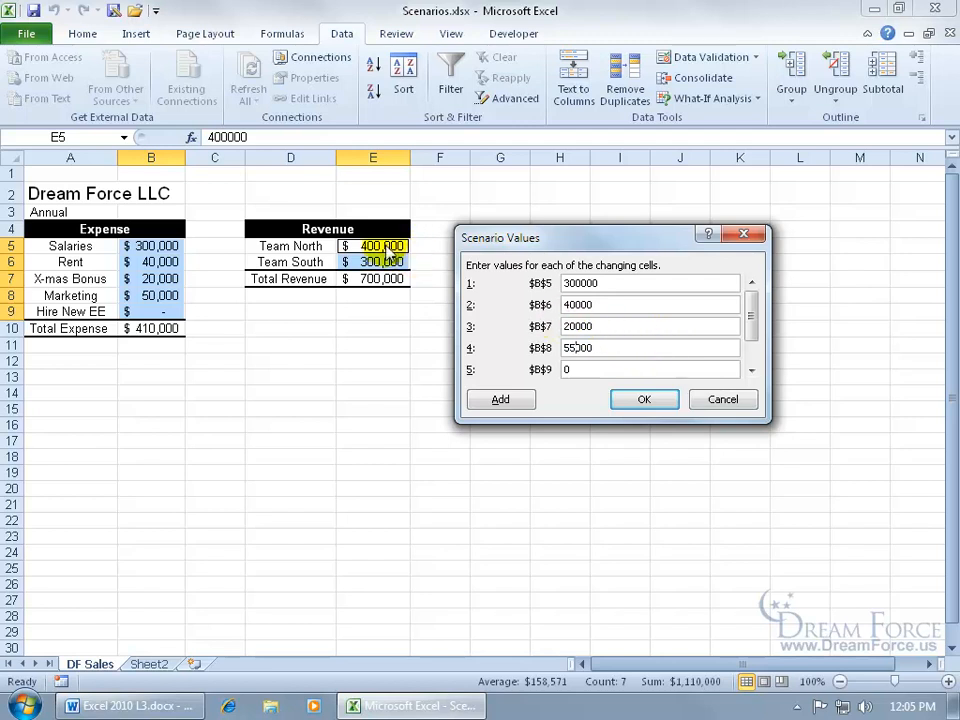
pyautogui.moveTo(751, 330); pyautogui.dragTo(755, 364)
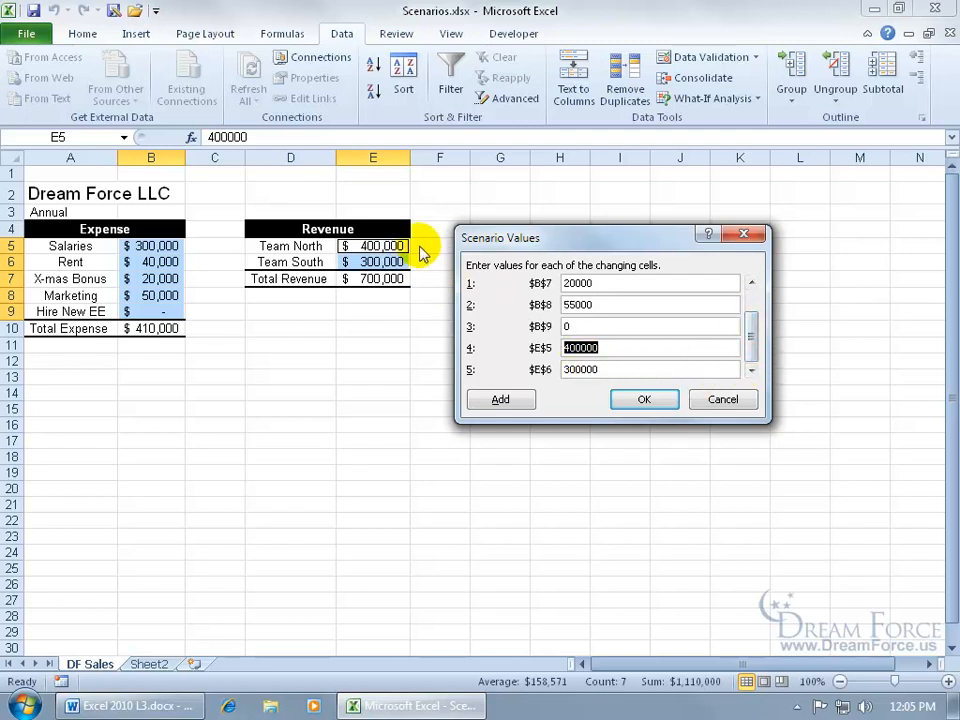
pyautogui.click(583, 347)
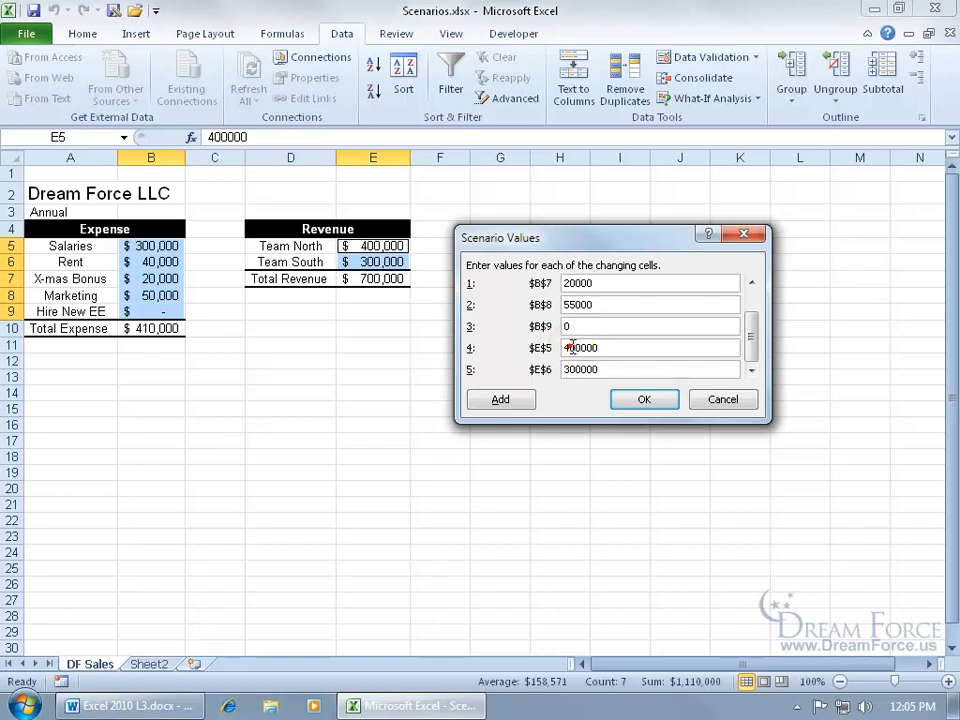
pyautogui.write('1')
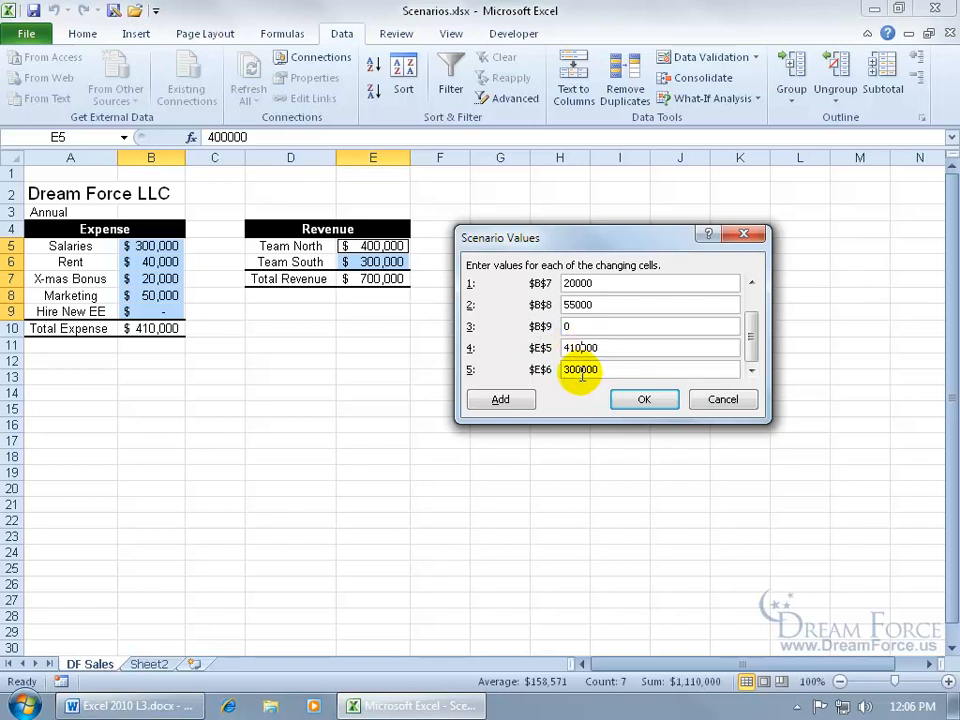
pyautogui.moveTo(563, 369); pyautogui.dragTo(580, 369)
pyautogui.write('5')
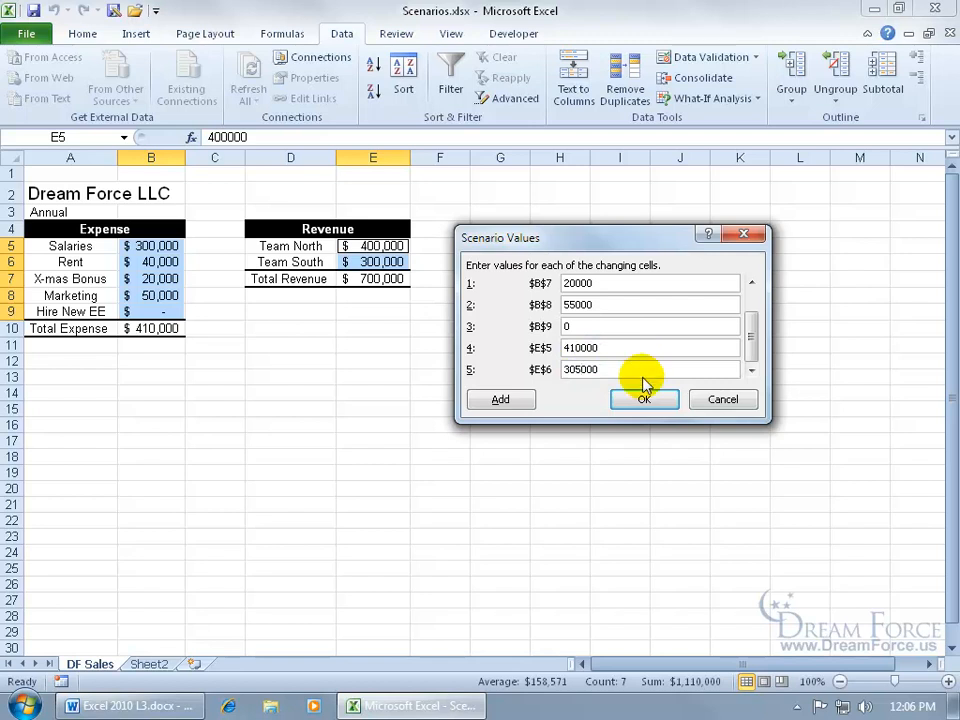
pyautogui.click(644, 399)
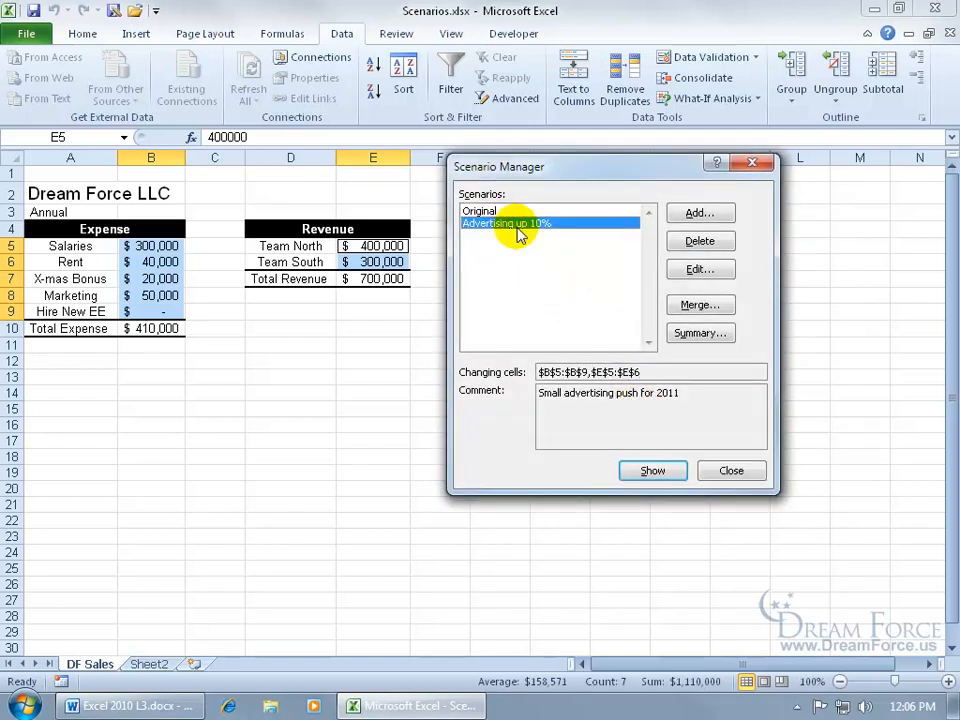
# Define another scenario named "25% advertising increase" for the same cells, replacing the comment with "Major advertising push".
pyautogui.click(700, 213)
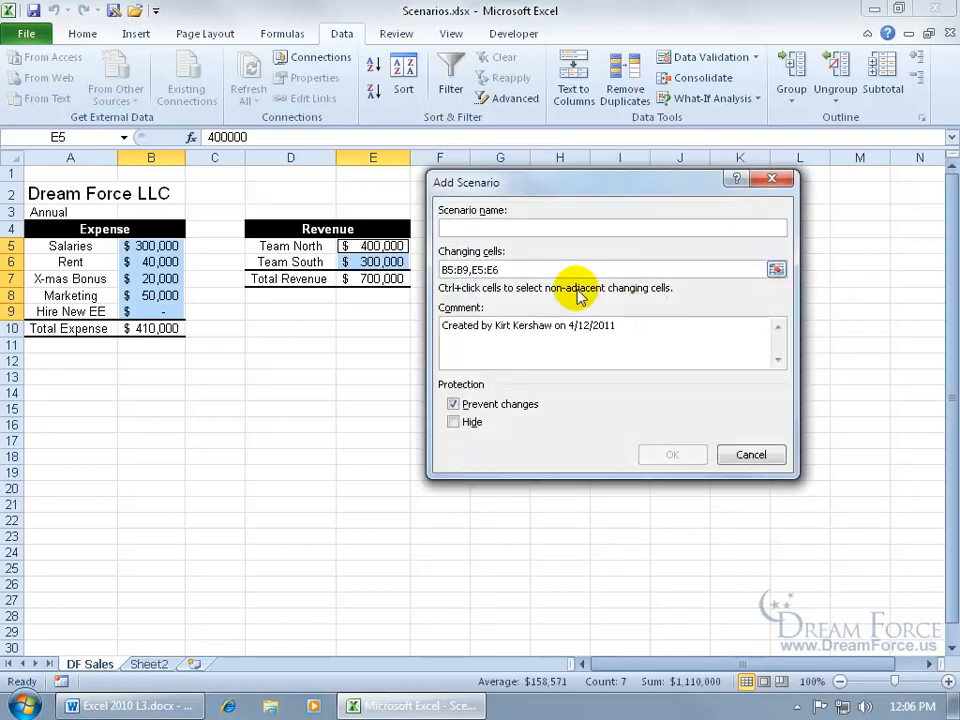
pyautogui.write('25% advertising increase')
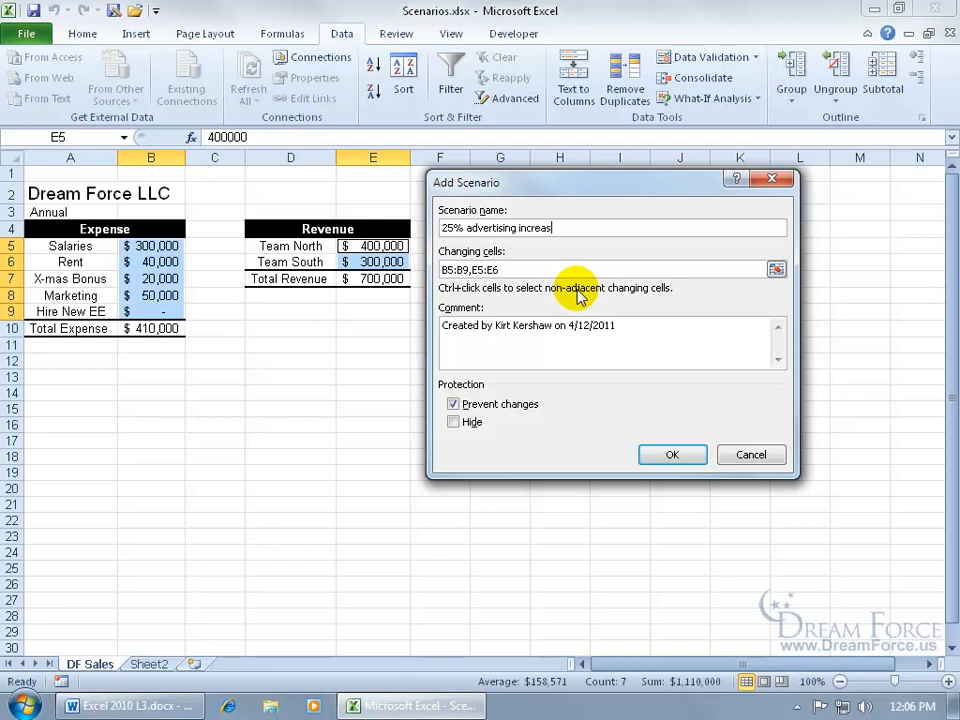
pyautogui.tripleClick(606, 322)
pyautogui.press('Delete')
pyautogui.write('Major advertising push')
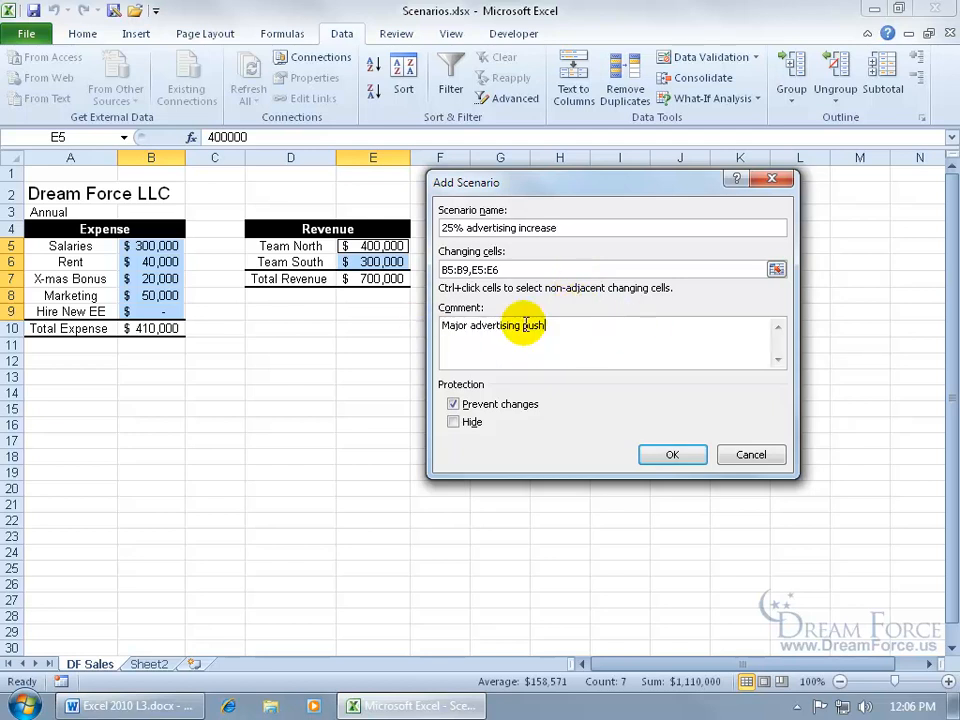
pyautogui.click(672, 454)
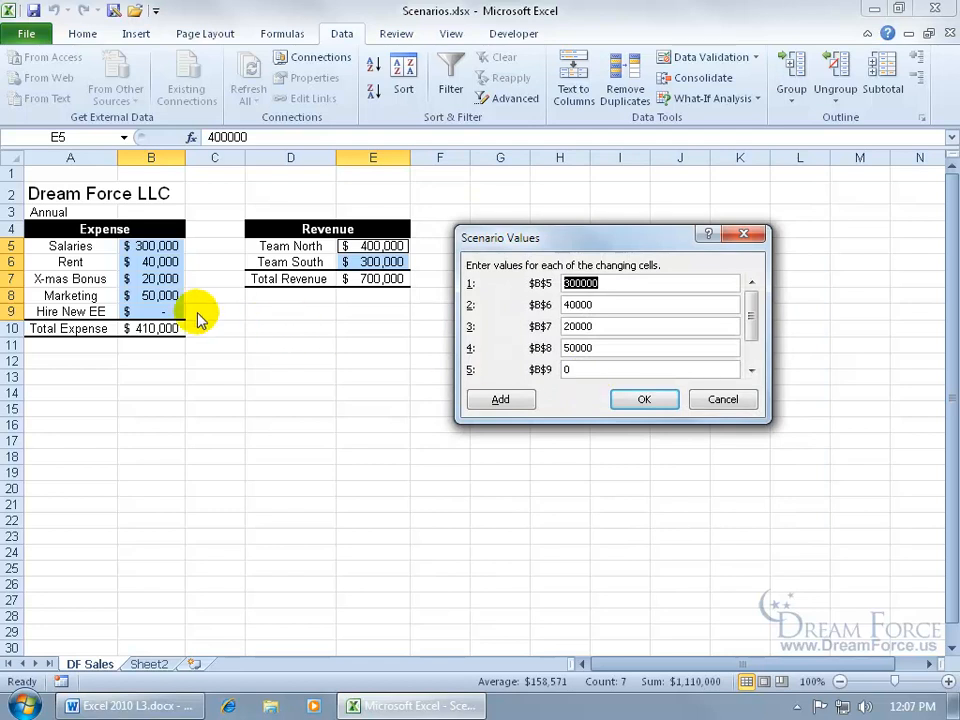
# Set the 25% scenario's values to 62500 for B8, 500000 for E5 and 400000 for E6, and save the scenario.
pyautogui.moveTo(576, 347); pyautogui.dragTo(553, 347)
pyautogui.write('625')
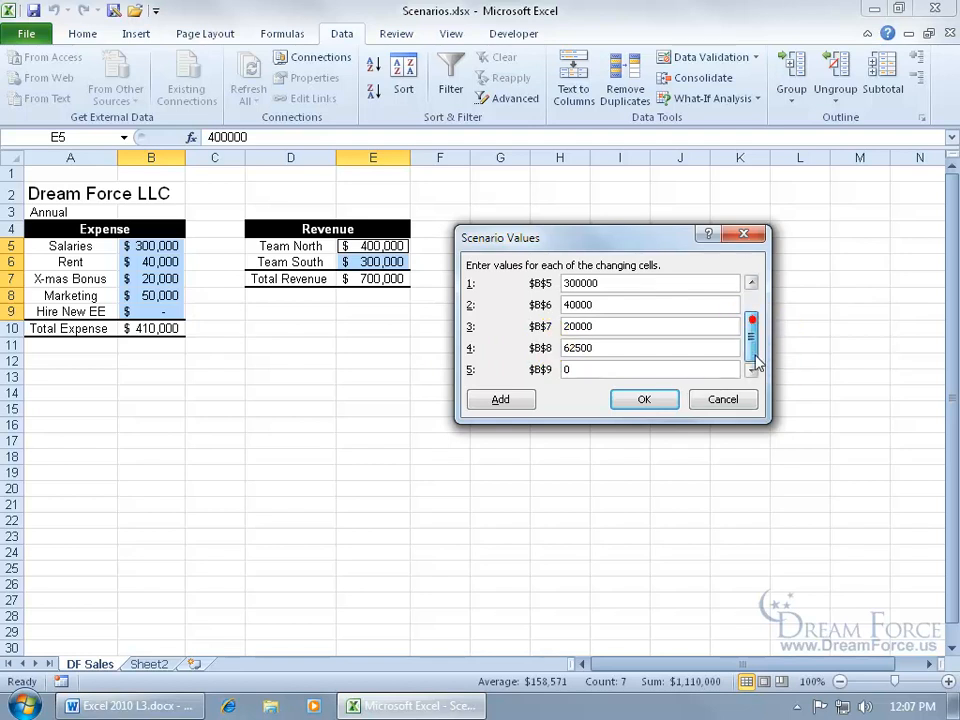
pyautogui.click(751, 370)
pyautogui.click(751, 370)
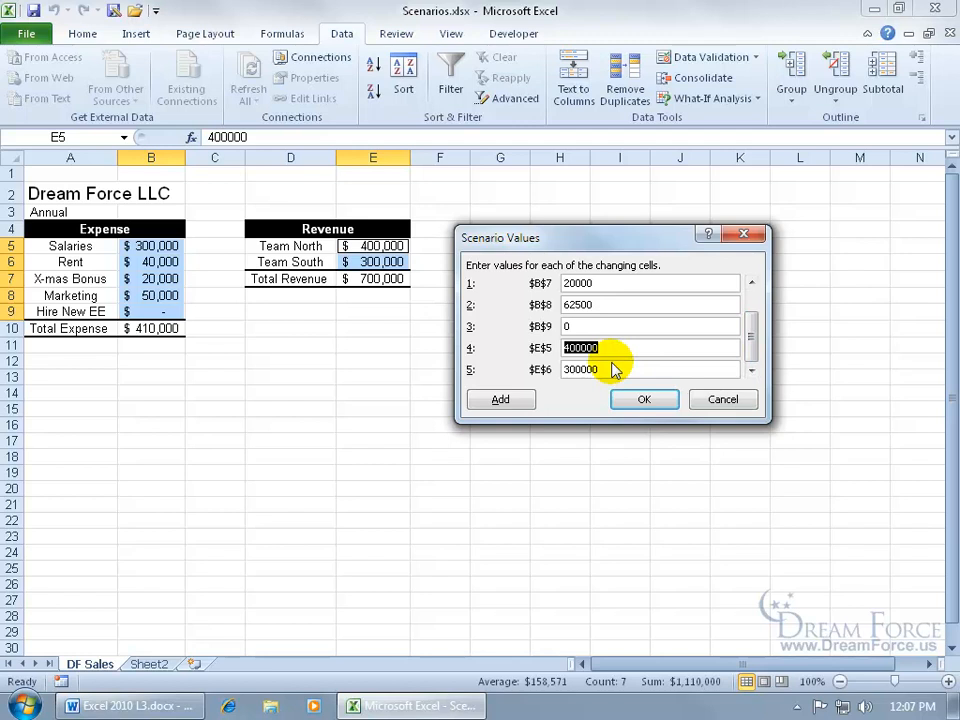
pyautogui.click(571, 347)
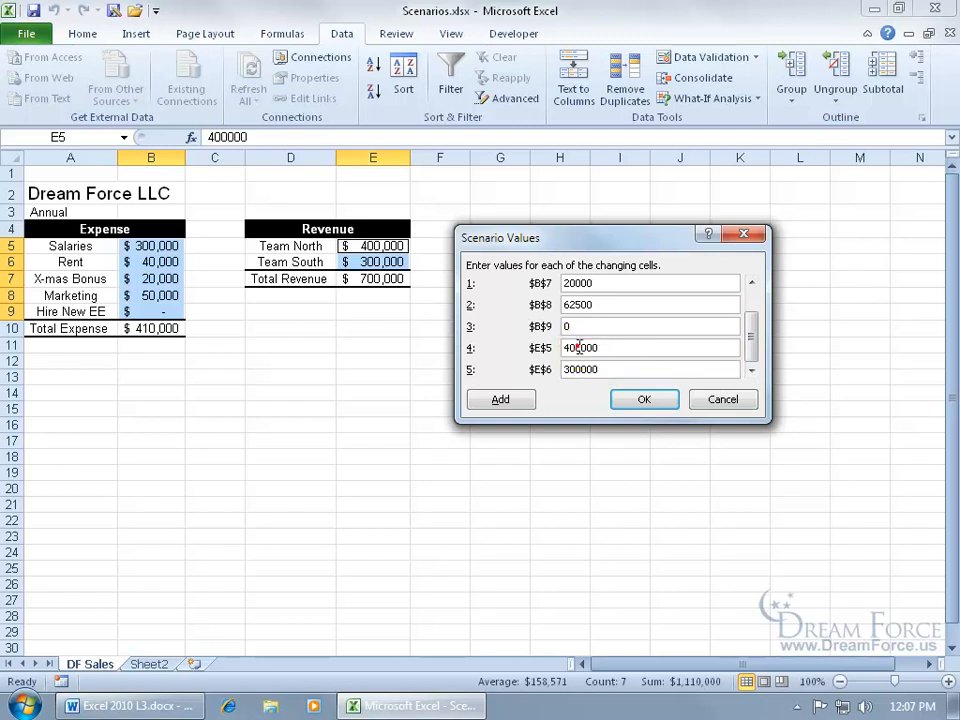
pyautogui.moveTo(571, 347); pyautogui.dragTo(564, 347)
pyautogui.write('5')
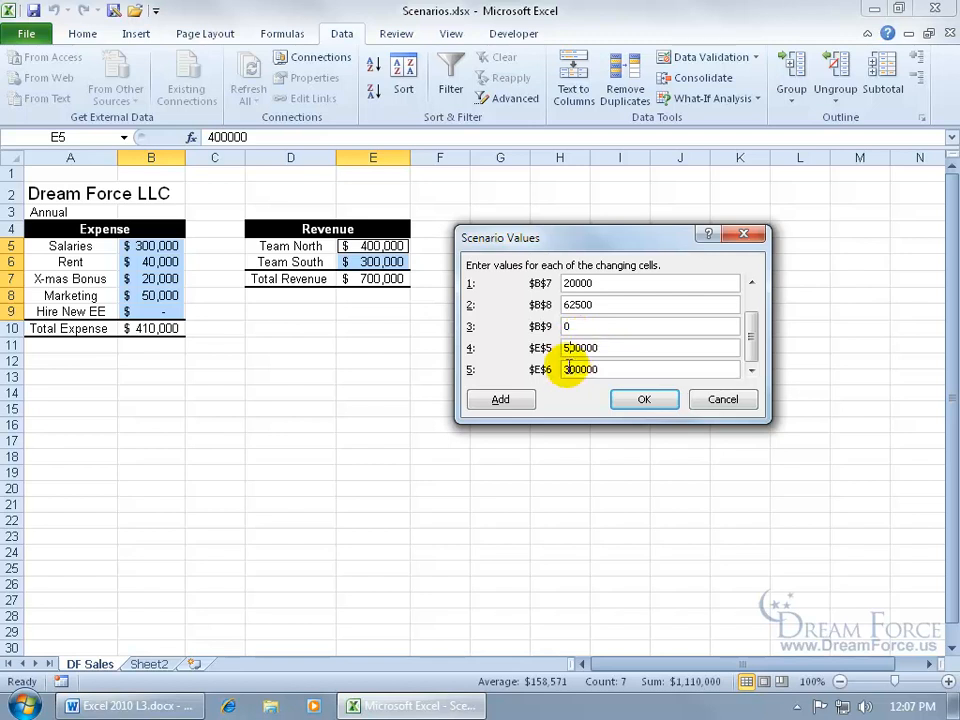
pyautogui.moveTo(565, 370); pyautogui.dragTo(571, 370)
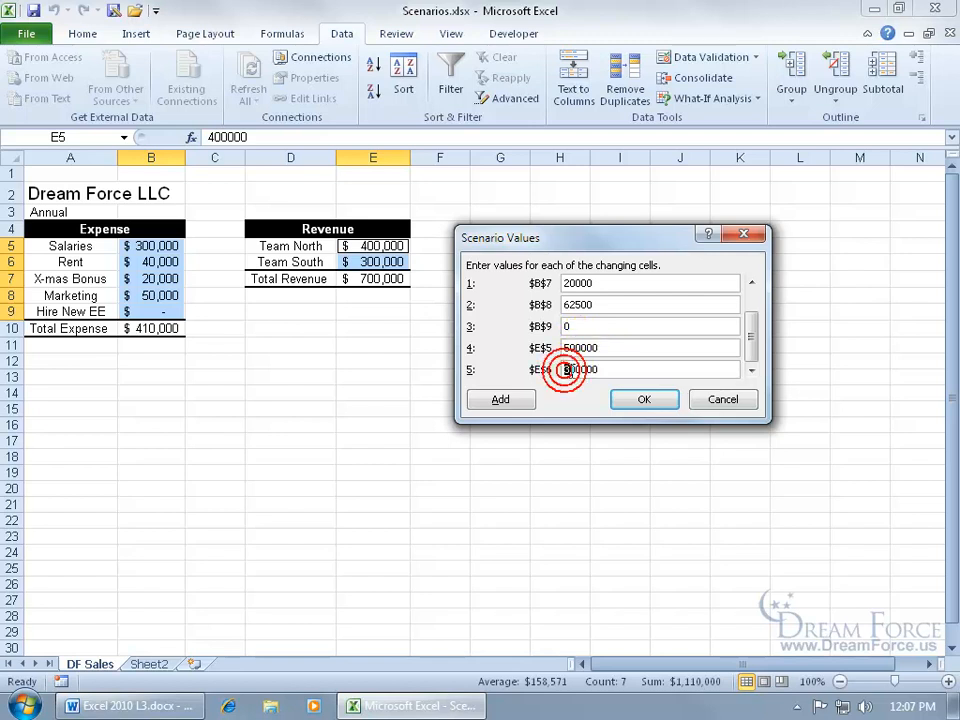
pyautogui.write('4')
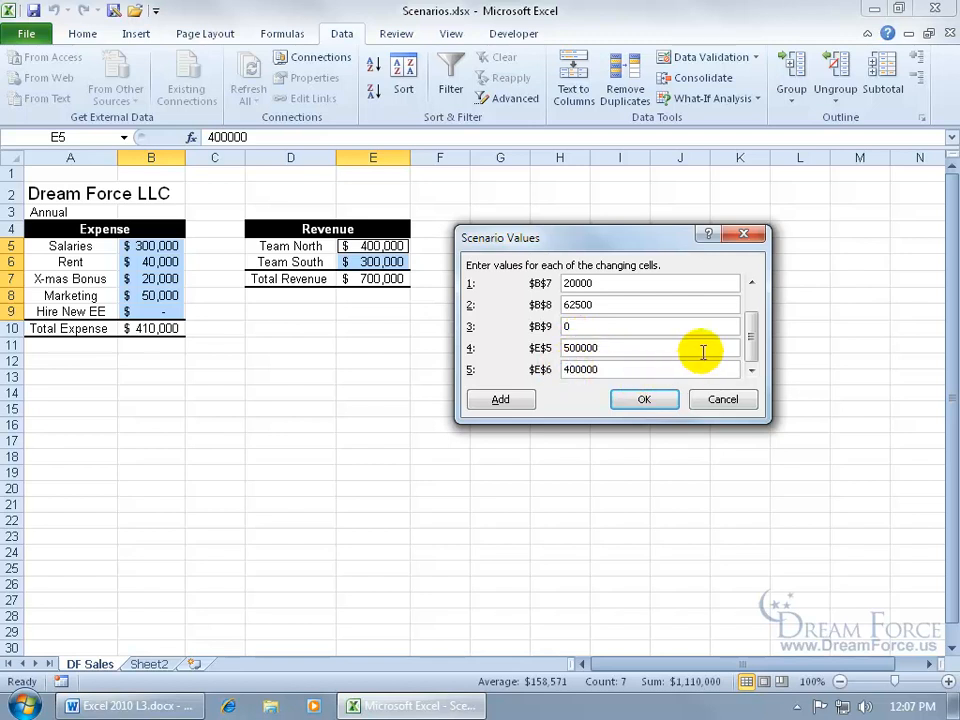
pyautogui.click(650, 400)
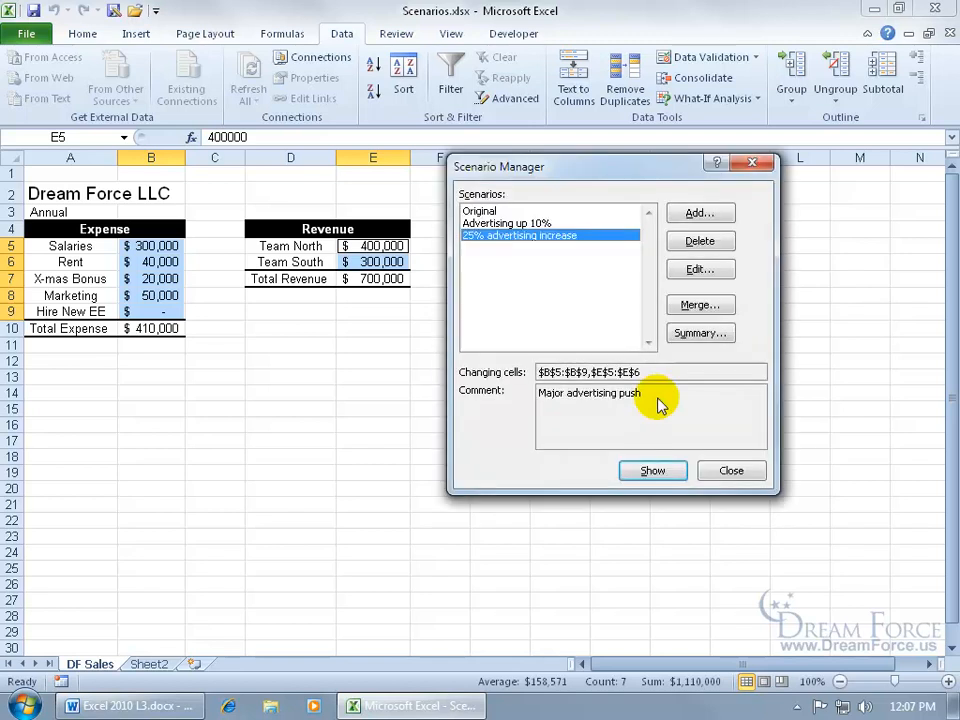
# Show the "Advertising up 10%" scenario's values on the sheet, and restore the "Original" scenario.
pyautogui.click(489, 223)
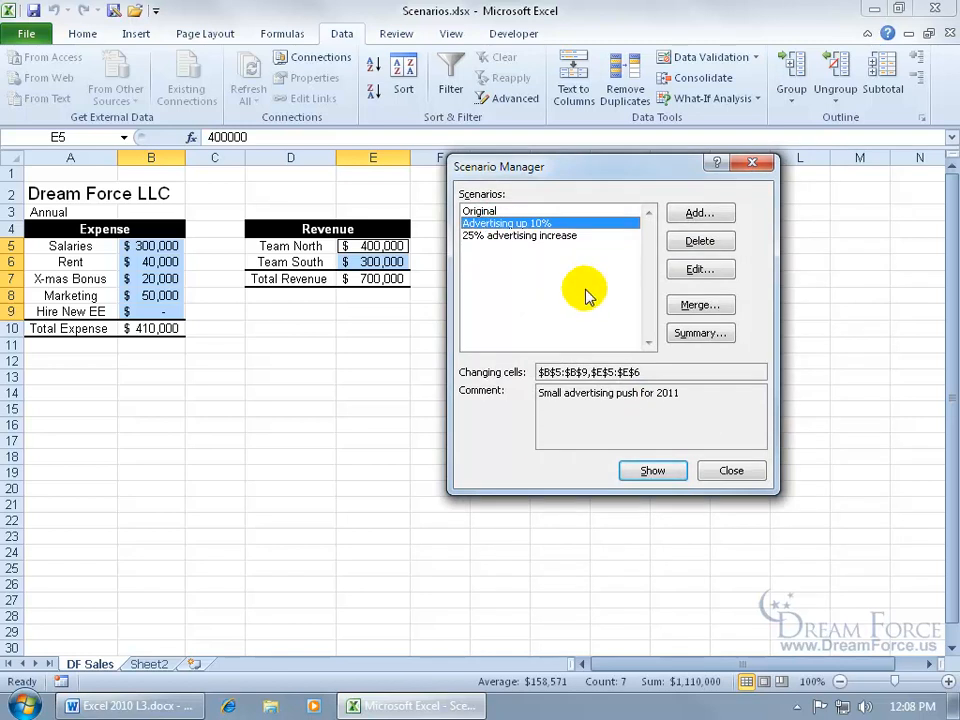
pyautogui.click(661, 472)
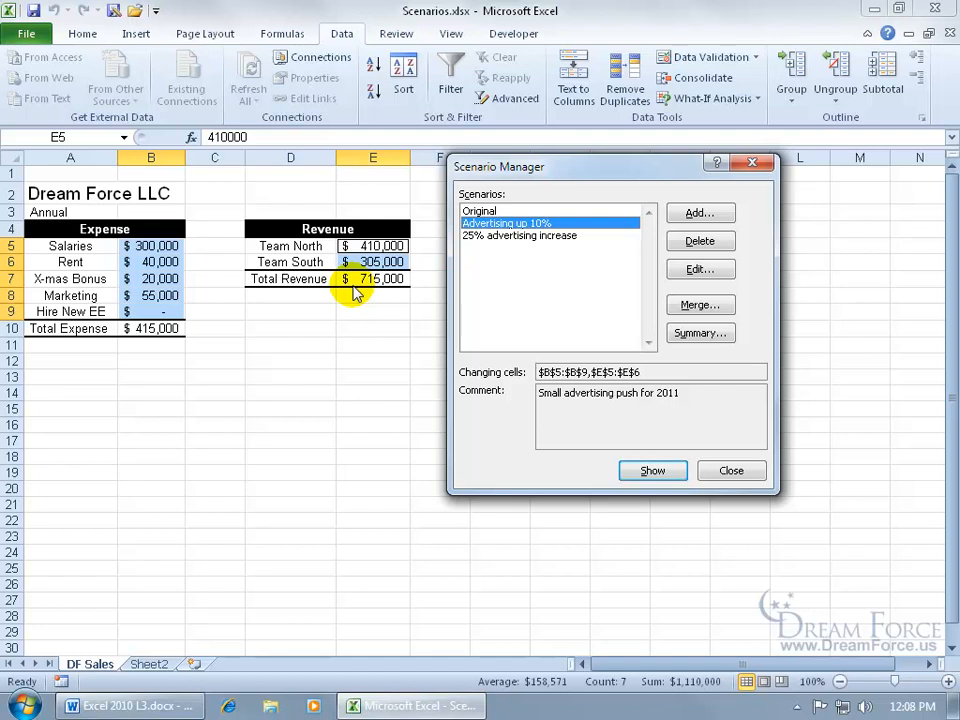
pyautogui.click(480, 211)
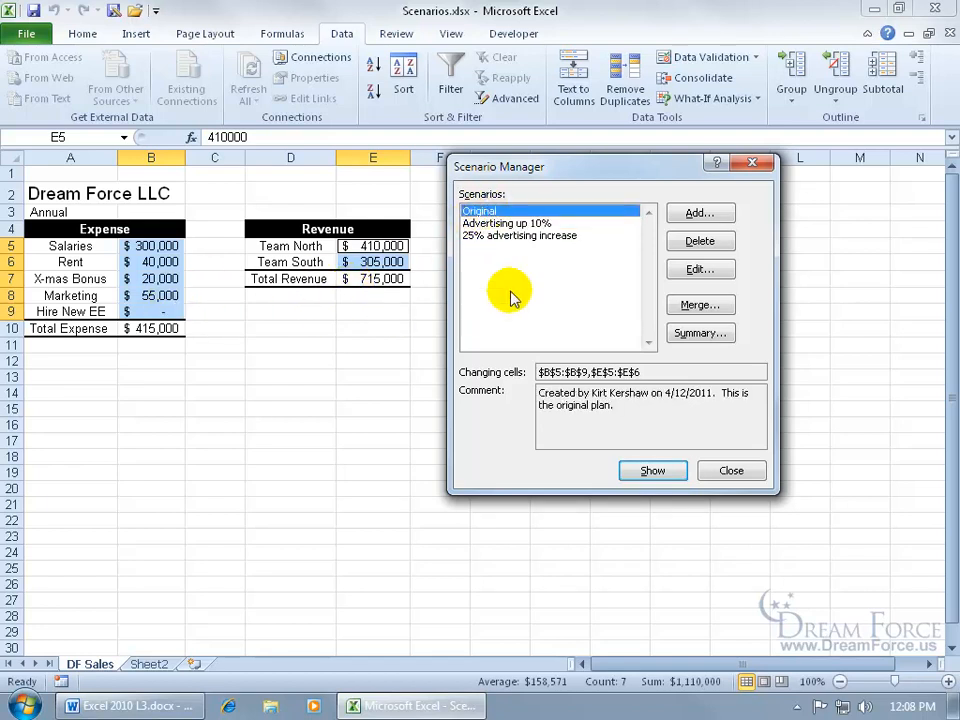
pyautogui.click(655, 470)
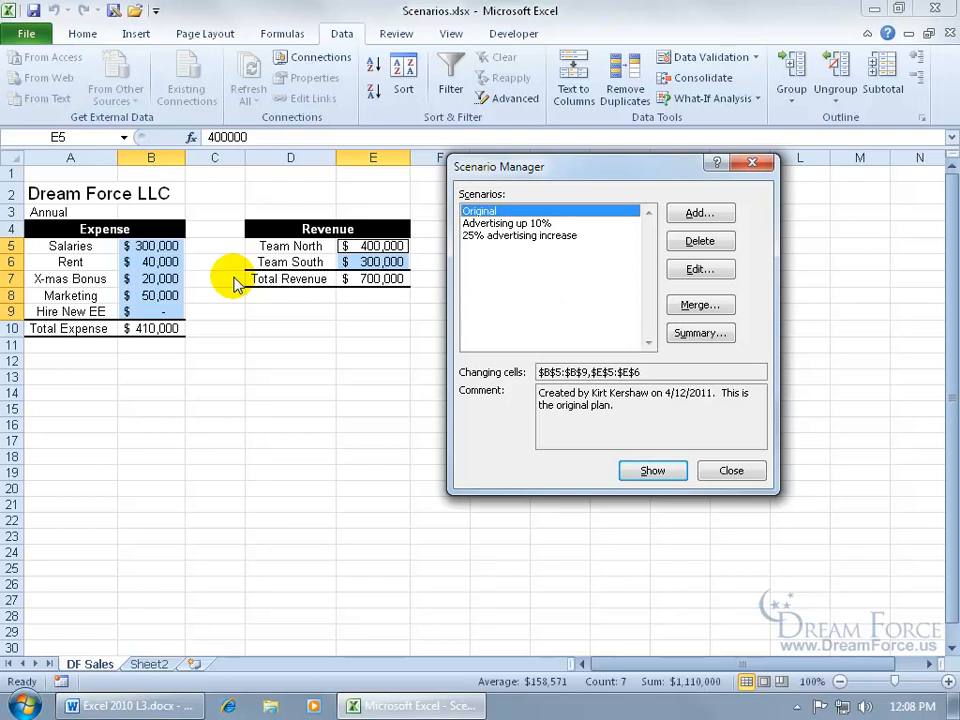
# Show the "25% advertising increase" scenario on the sheet and close Scenario Manager.
pyautogui.click(489, 236)
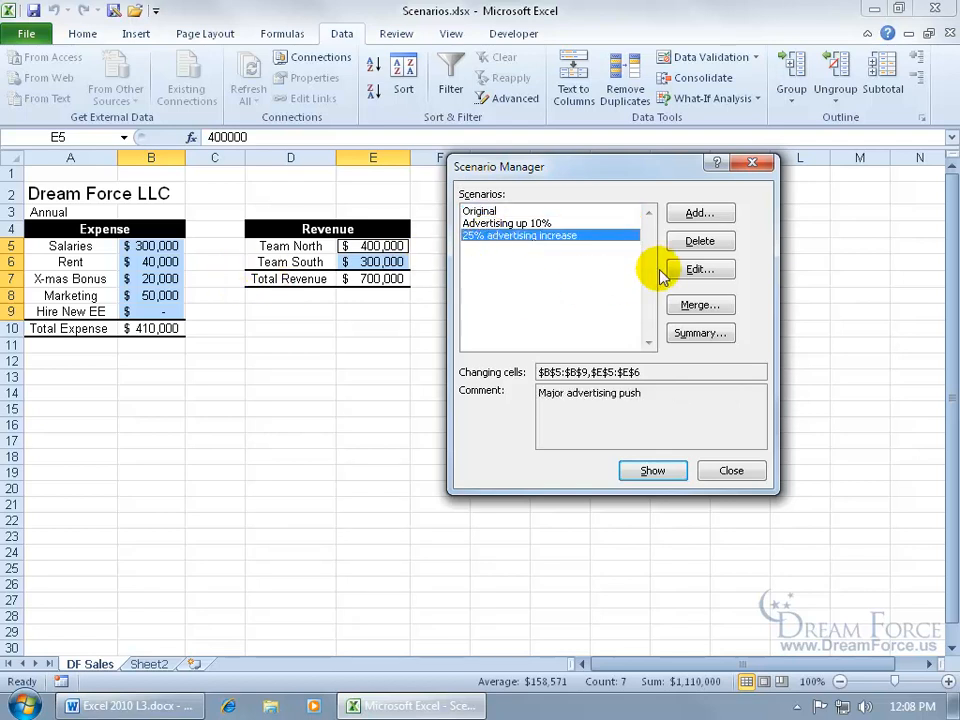
pyautogui.click(650, 468)
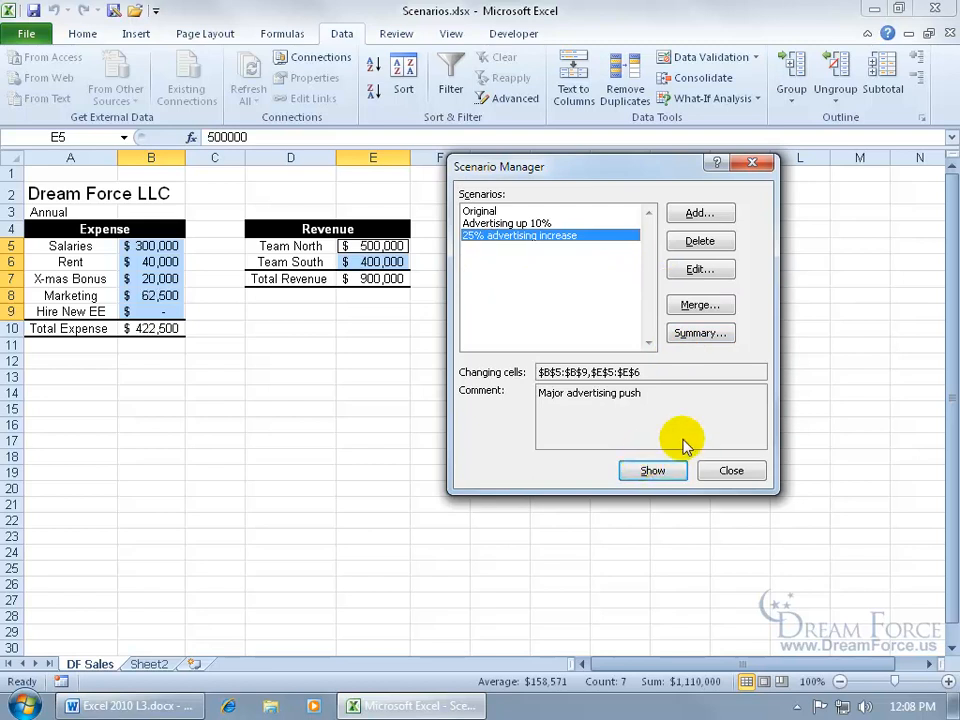
pyautogui.moveTo(622, 176); pyautogui.dragTo(640, 230)
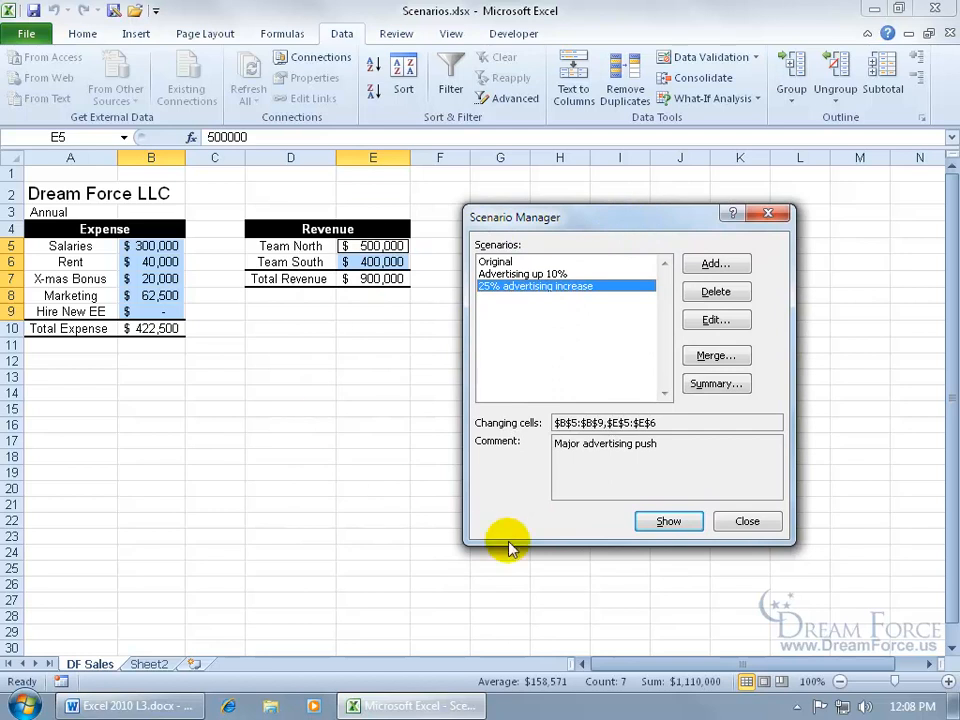
pyautogui.click(672, 525)
pyautogui.click(745, 521)
# Add the Scenario command from All Commands to the Quick Access Toolbar.
pyautogui.rightClick(82, 12)
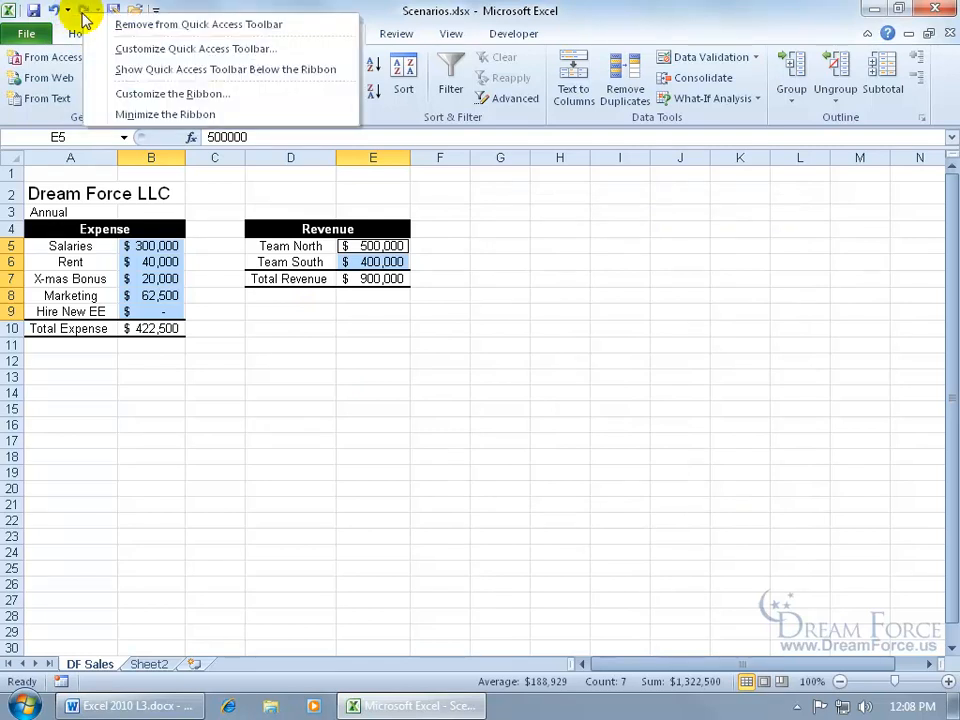
pyautogui.click(132, 49)
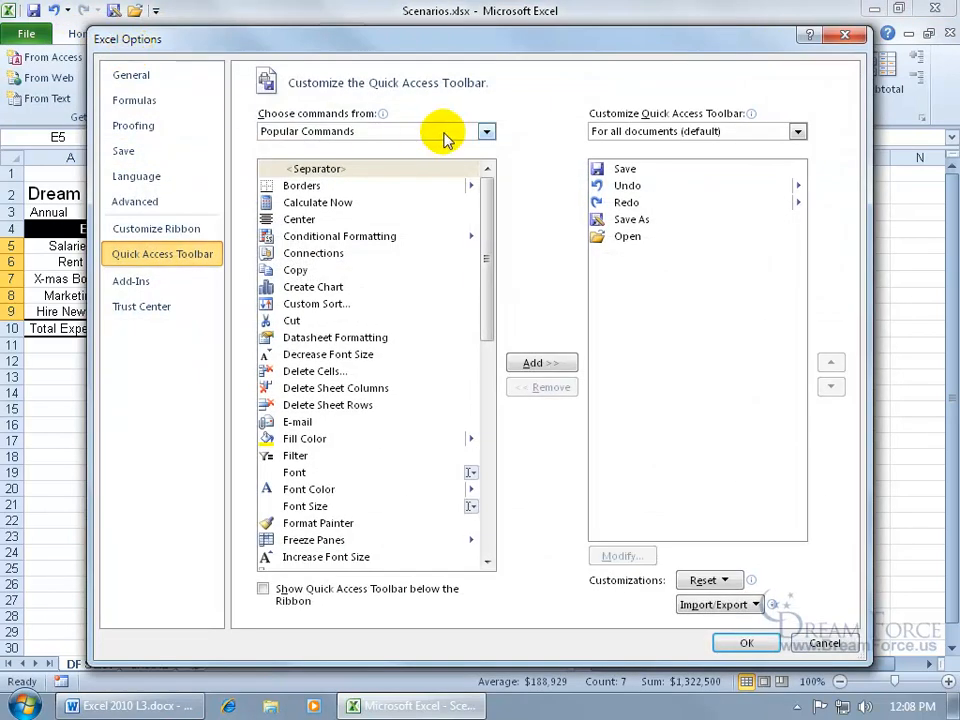
pyautogui.click(486, 131)
pyautogui.click(443, 187)
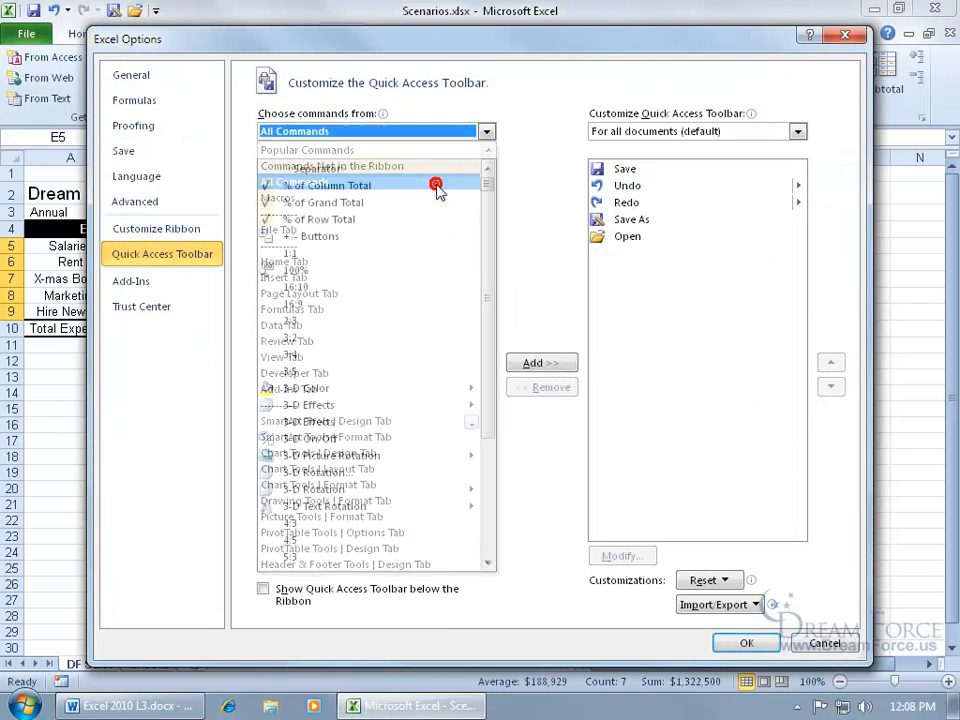
pyautogui.moveTo(489, 189); pyautogui.dragTo(478, 474)
pyautogui.scroll(5, 477, 468)
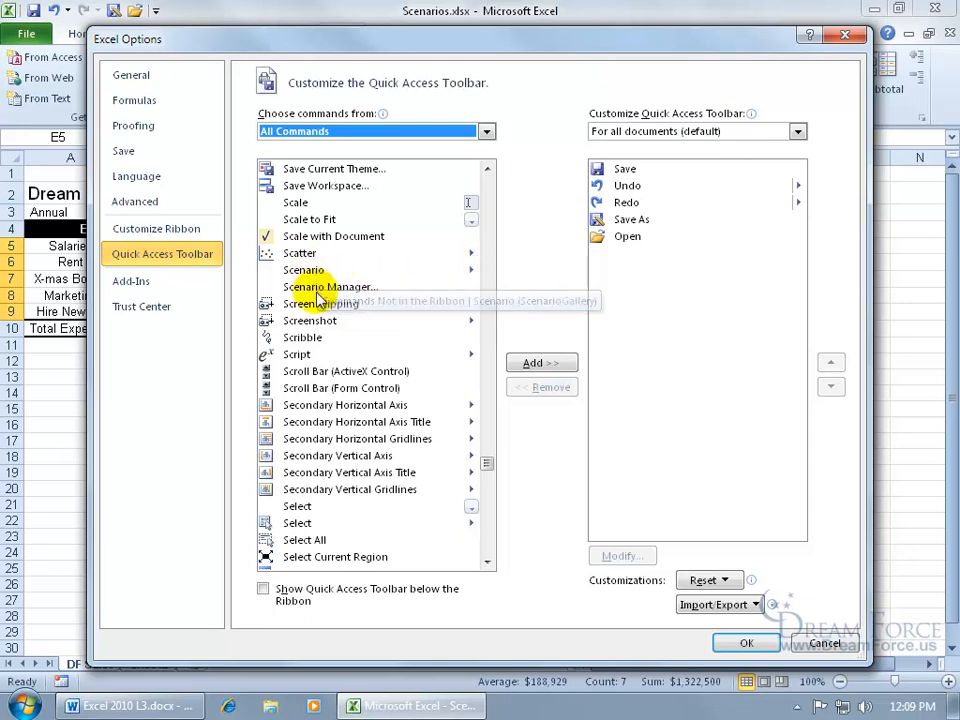
pyautogui.doubleClick(306, 271)
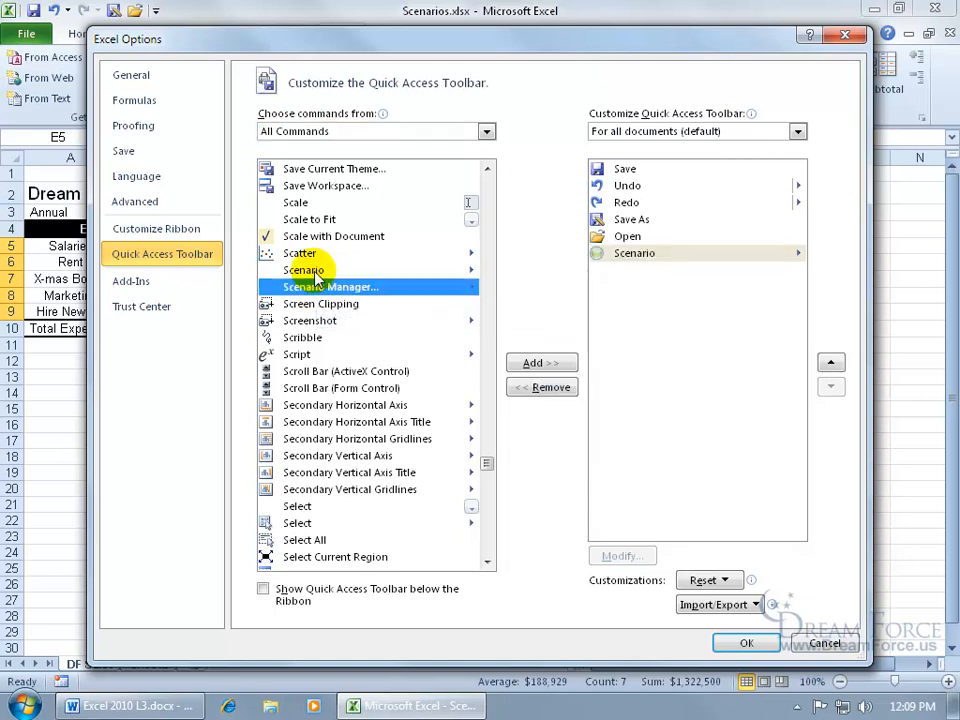
pyautogui.click(729, 638)
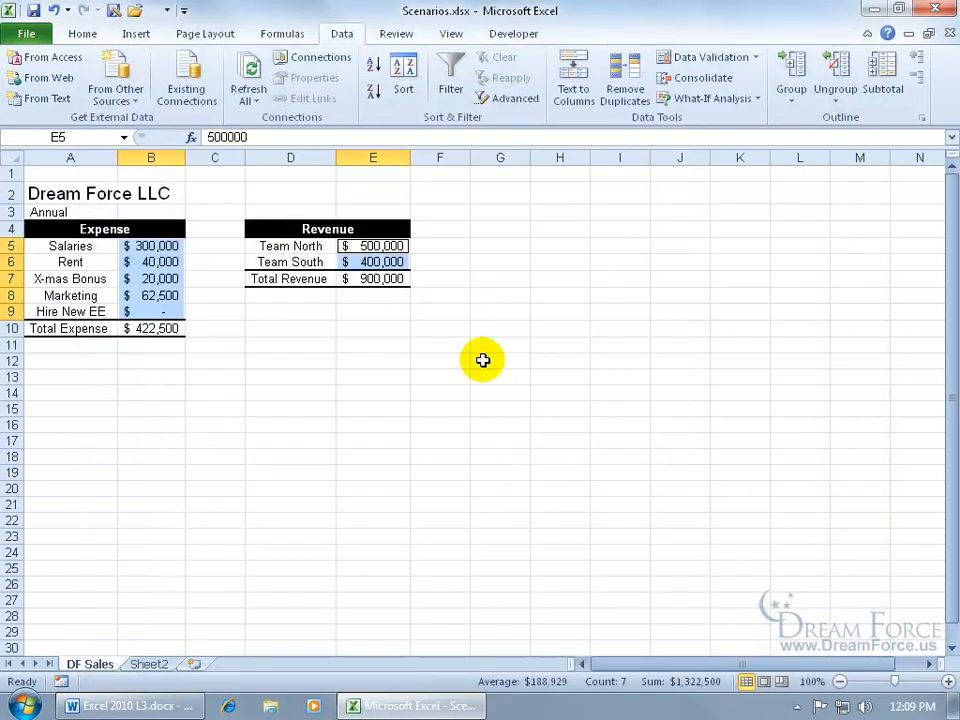
# Use the Quick Access Toolbar's Scenario command to apply "Advertising up 10%" and switch the sheet back to "Original".
pyautogui.click(168, 11)
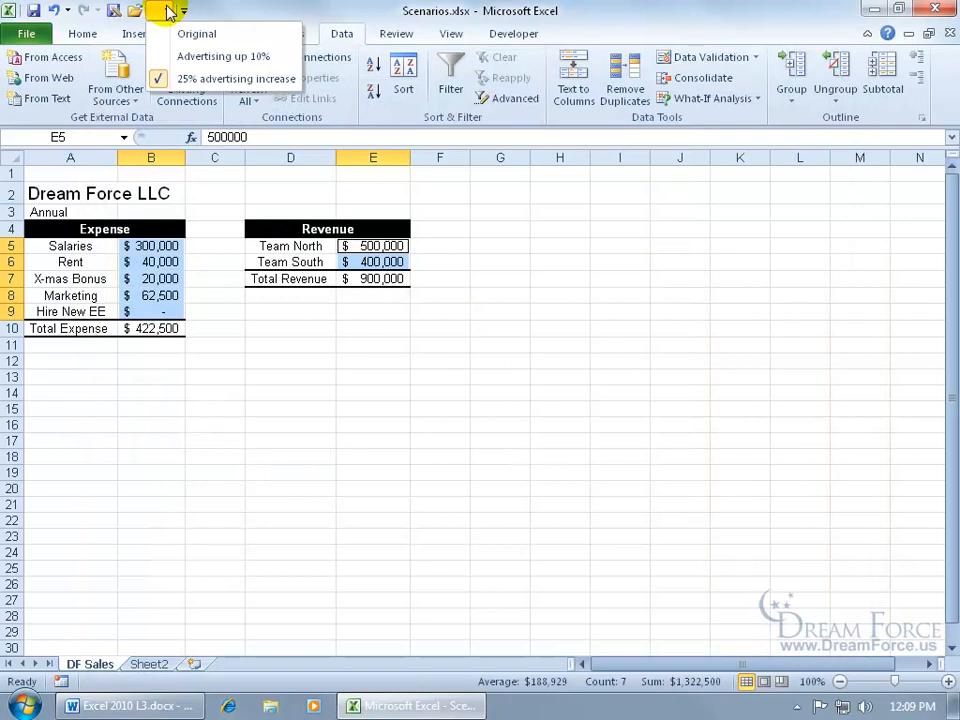
pyautogui.click(210, 56)
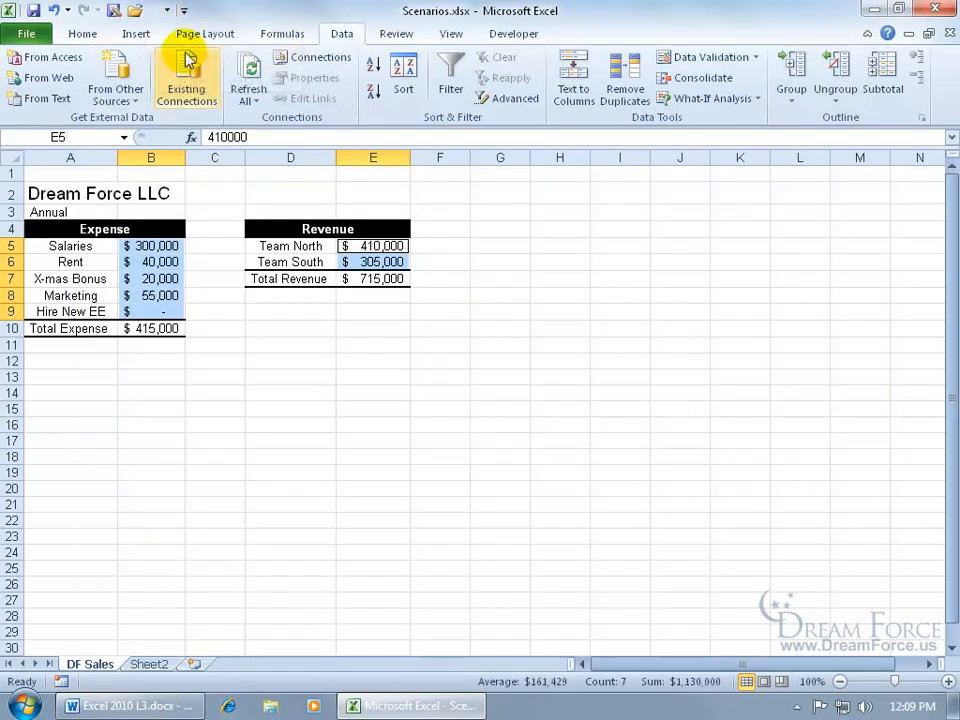
pyautogui.click(168, 11)
pyautogui.click(170, 32)
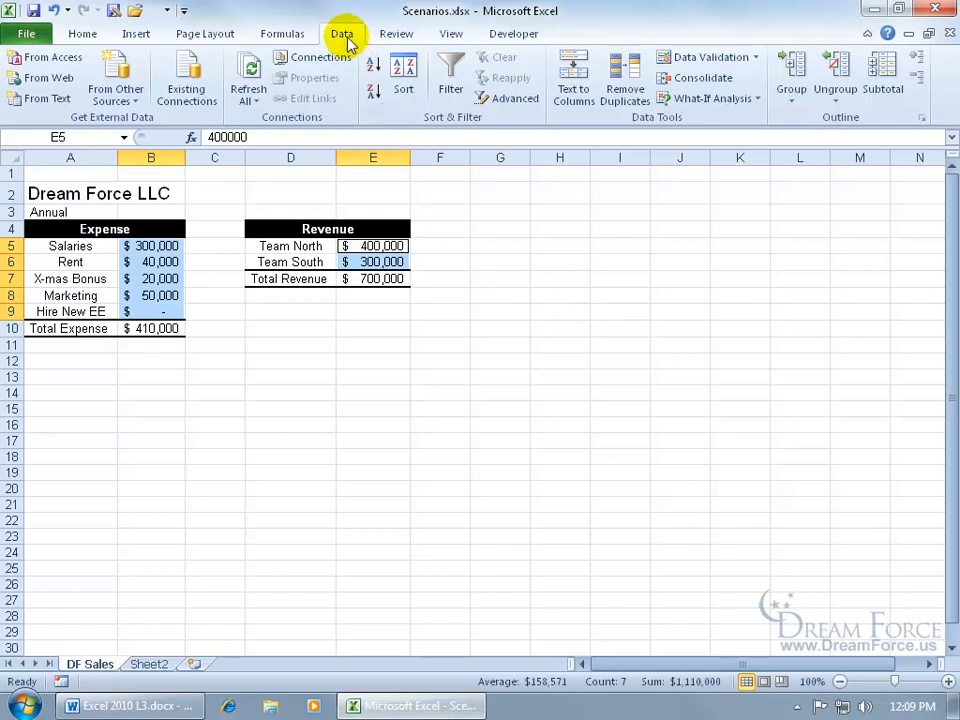
# Reopen Scenario Manager and delete the "Advertising up 10%" scenario.
pyautogui.click(745, 100)
pyautogui.click(736, 121)
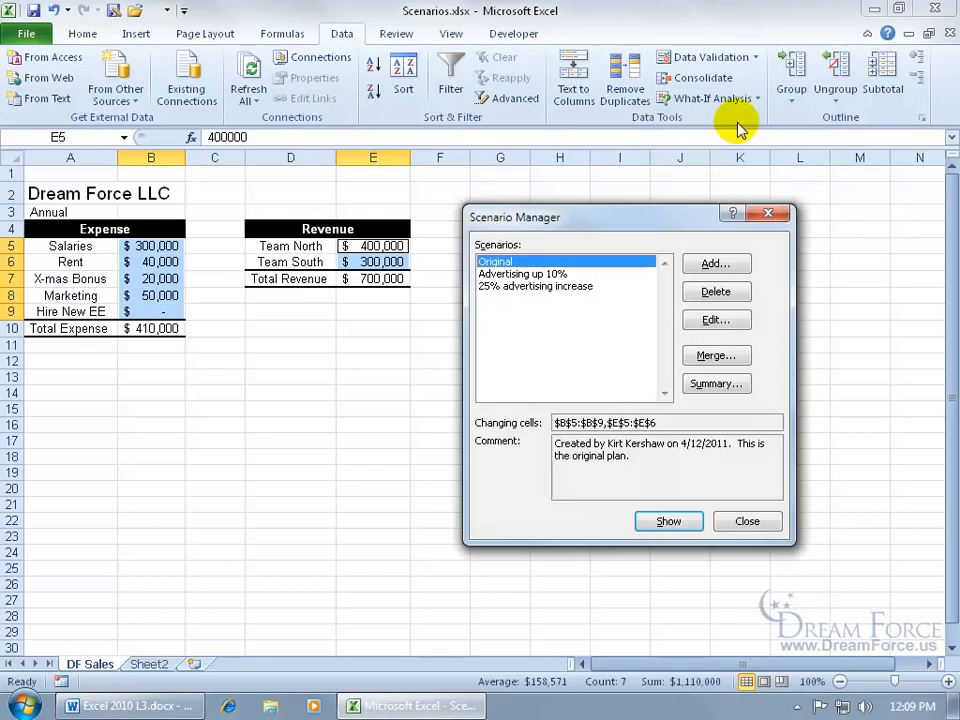
pyautogui.click(575, 275)
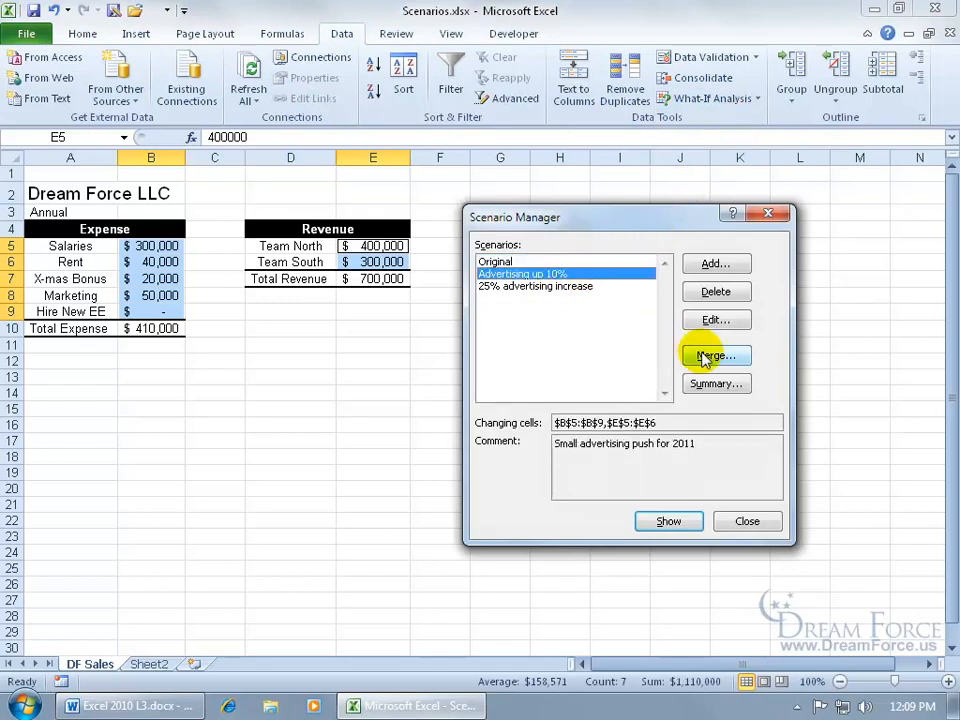
pyautogui.click(716, 291)
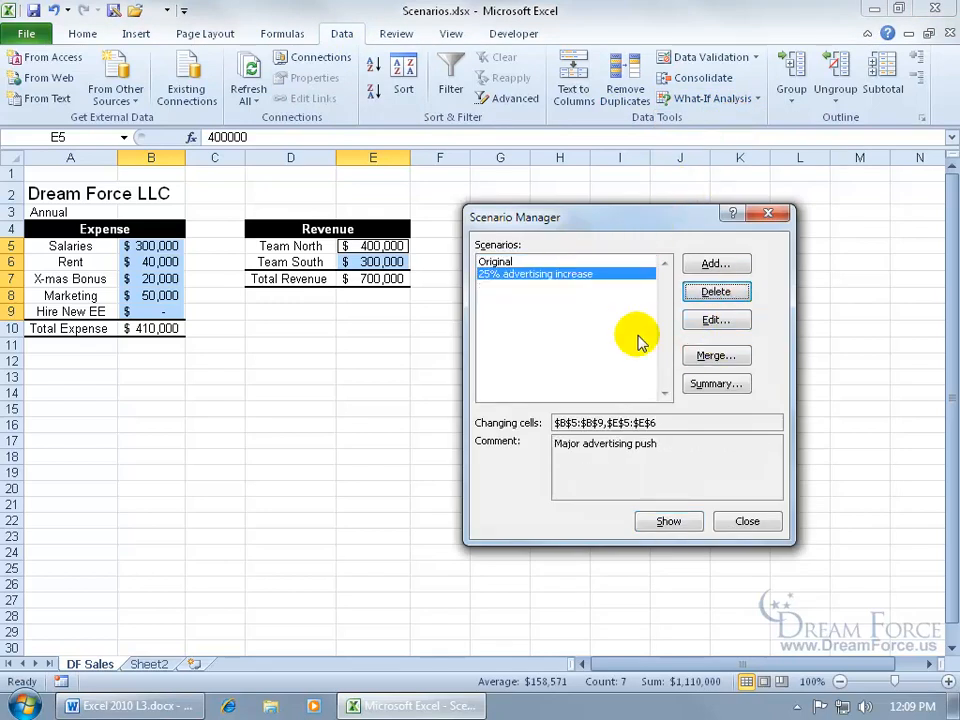
# Open the "25% advertising increase" scenario for editing, review its changing-cell values, and cancel without changes.
pyautogui.click(712, 320)
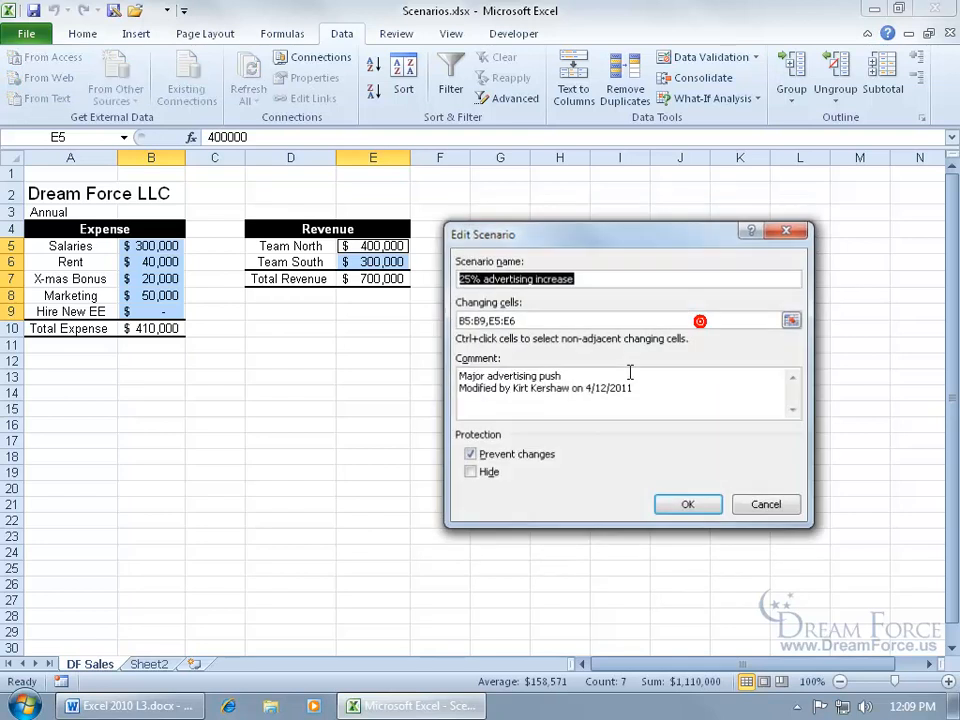
pyautogui.click(686, 504)
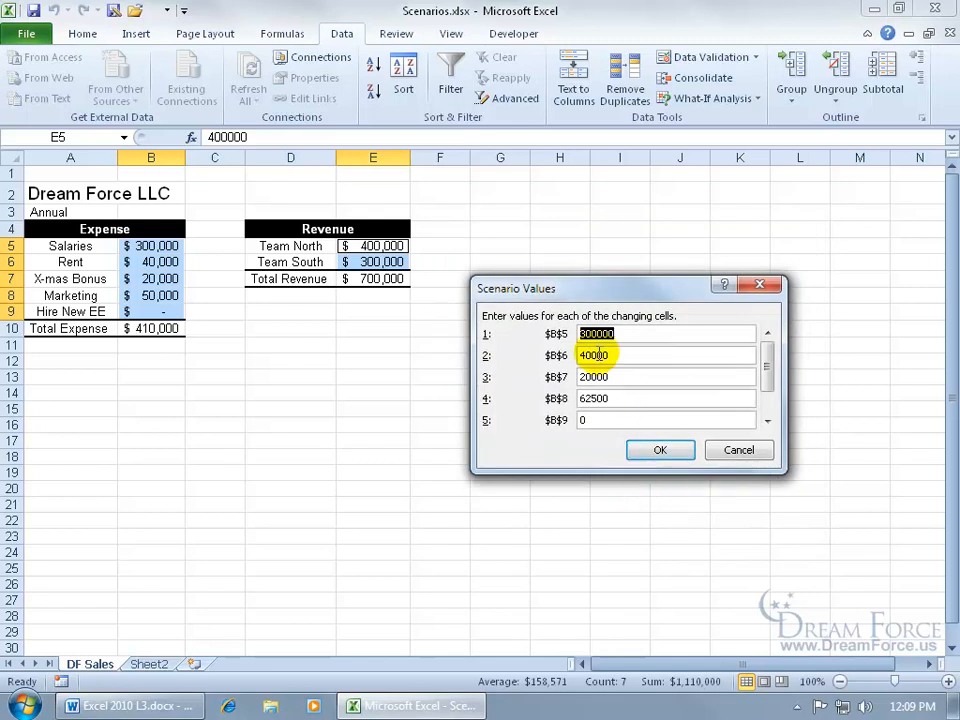
pyautogui.click(730, 449)
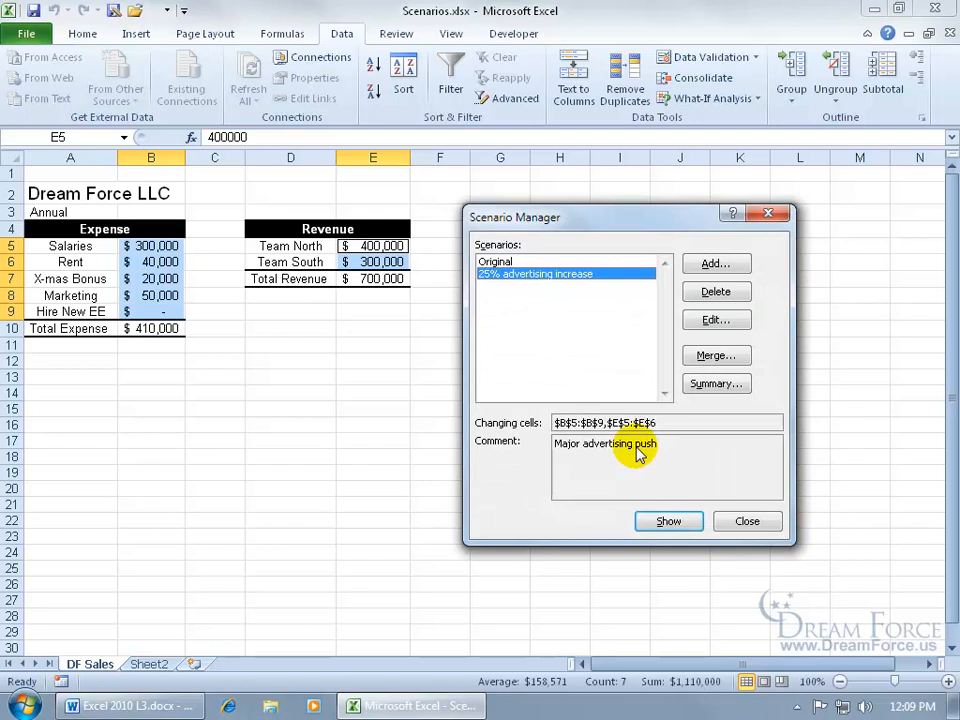
# Delete the "25% advertising increase" and "Original" scenarios and close Scenario Manager.
pyautogui.click(716, 291)
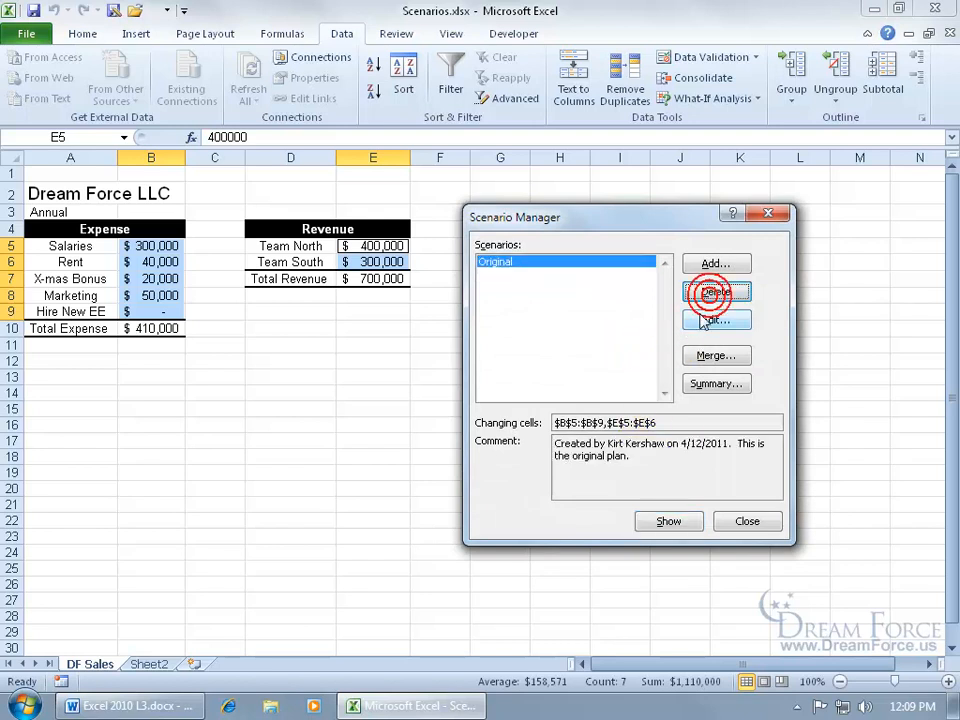
pyautogui.click(716, 291)
pyautogui.click(746, 521)
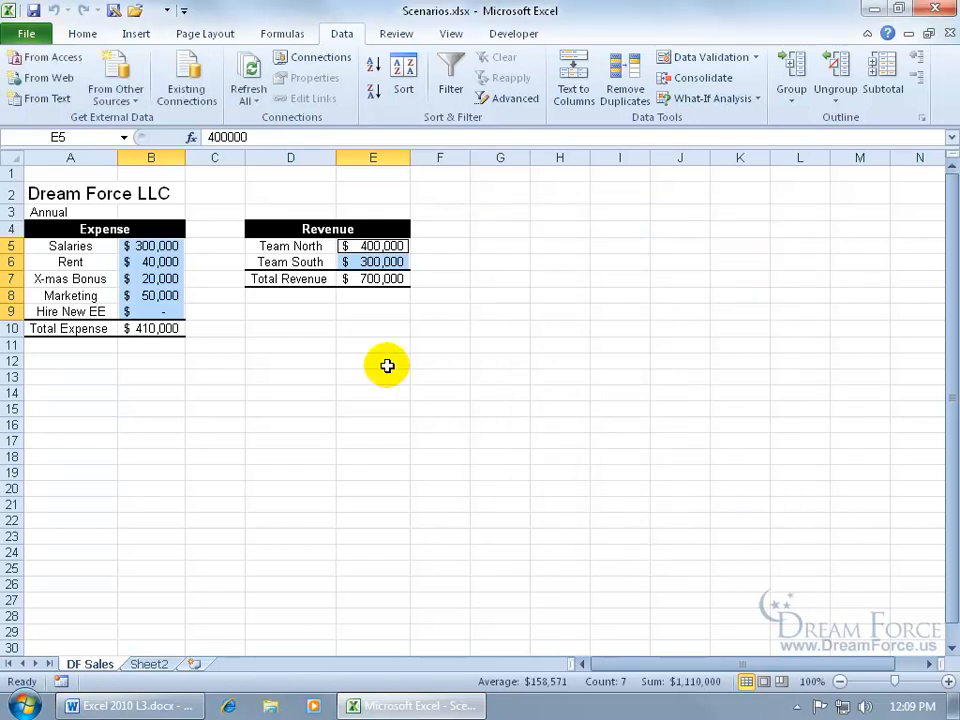
# Select cell D9 and remove the Scenario command from the Quick Access Toolbar.
pyautogui.click(268, 310)
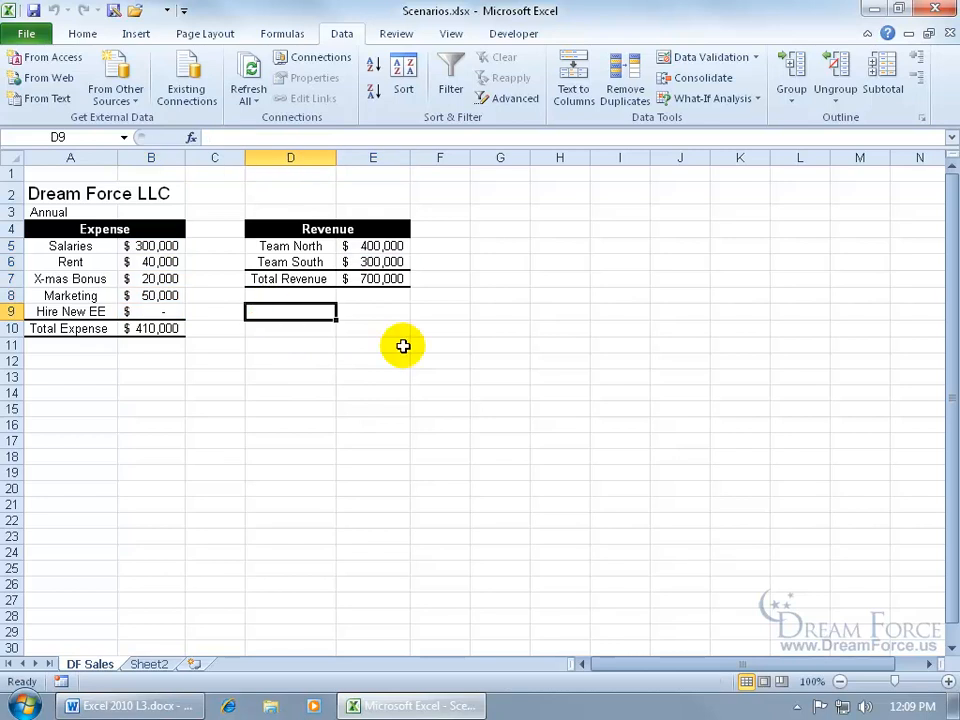
pyautogui.rightClick(163, 18)
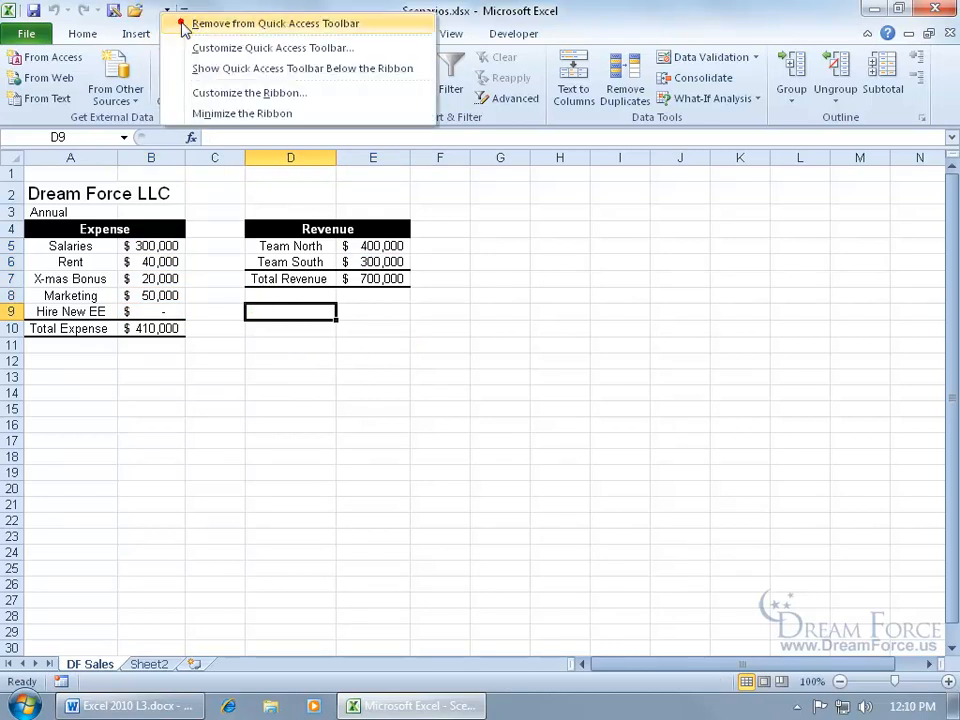
pyautogui.click(183, 24)
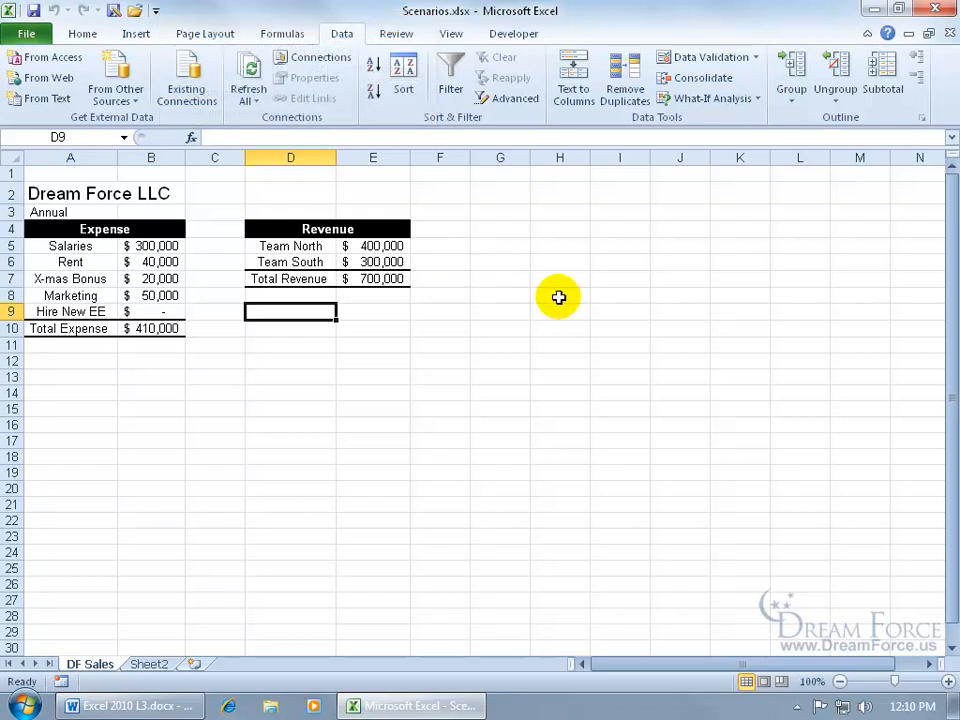